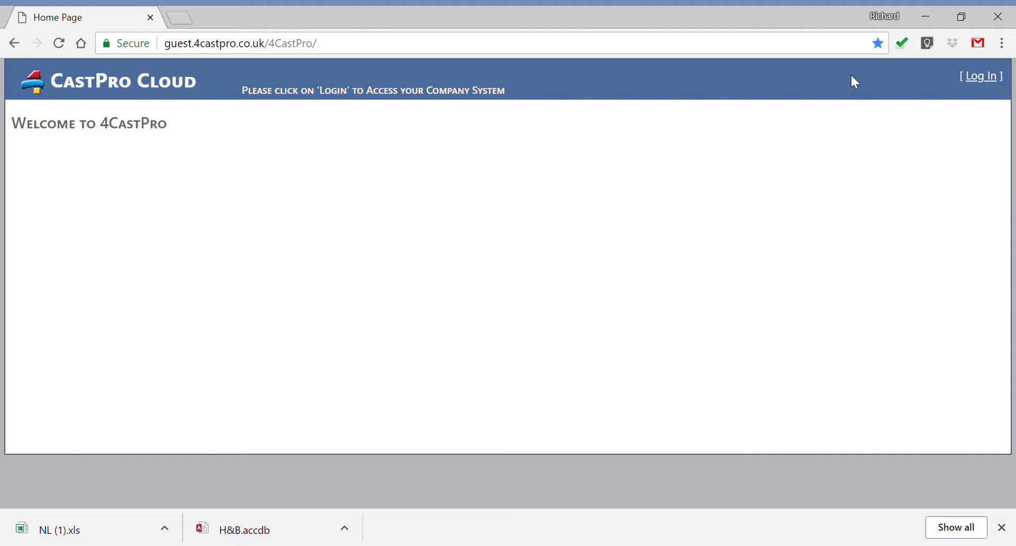
# Log in to the company system and open the Plantest.accdb company database
pyautogui.click(1000, 78)
pyautogui.click(412, 339)
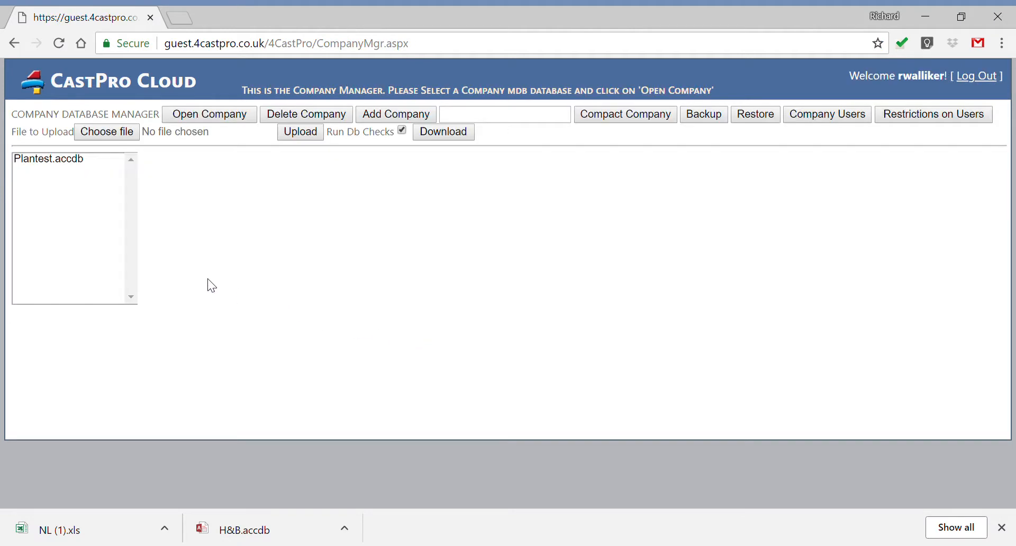
pyautogui.click(41, 162)
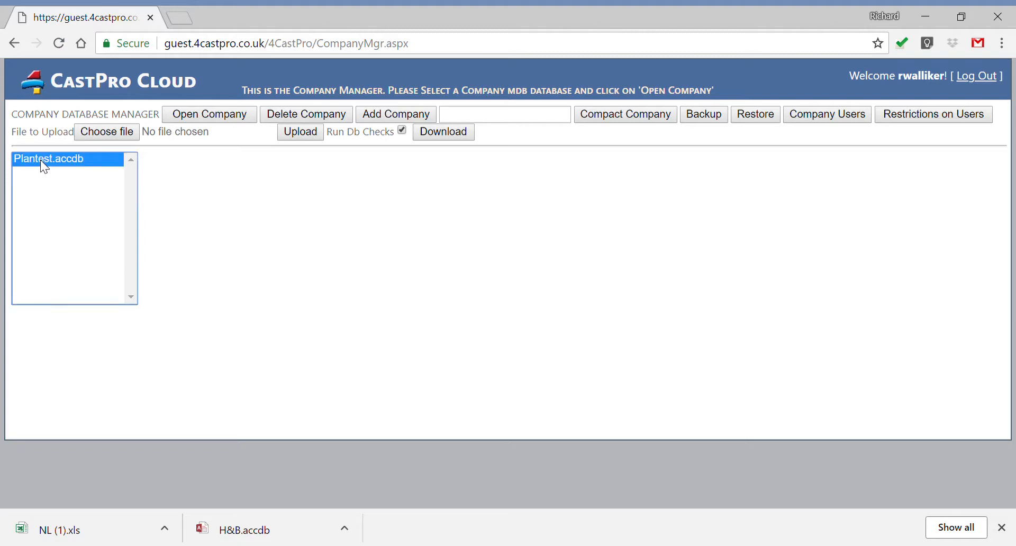
pyautogui.click(211, 115)
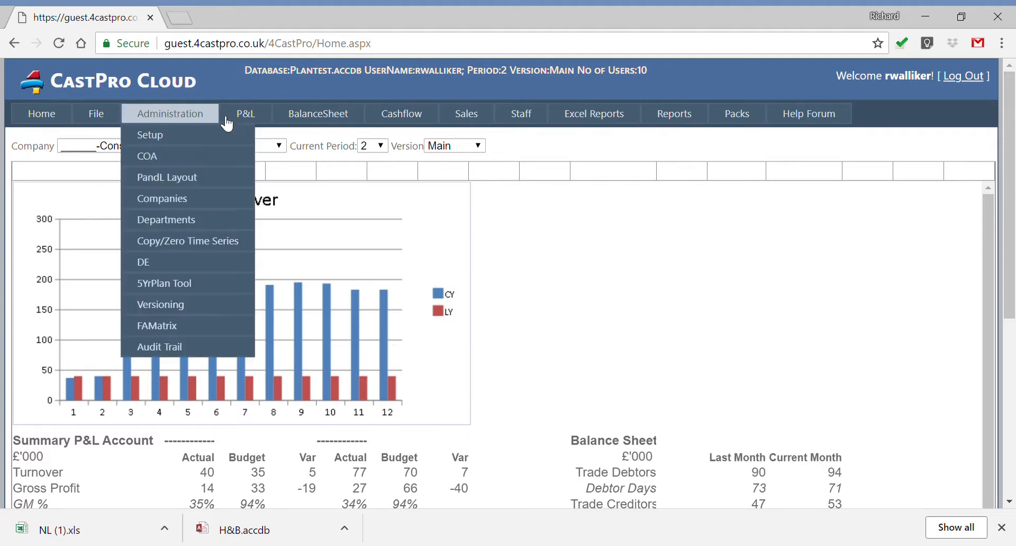
# View the consolidated profit and loss forecast and the balance sheet, and return to the profit and loss account
pyautogui.click(246, 121)
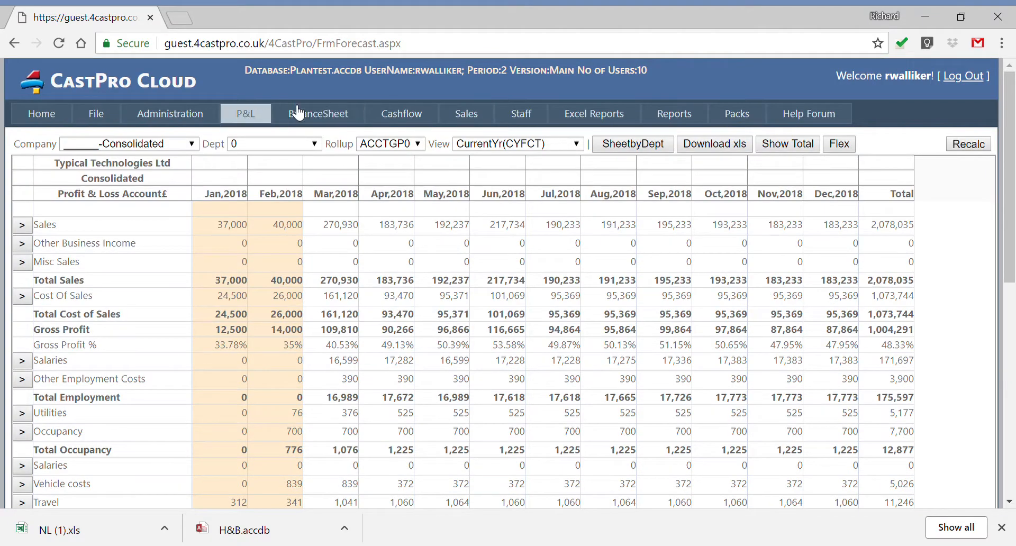
pyautogui.click(318, 116)
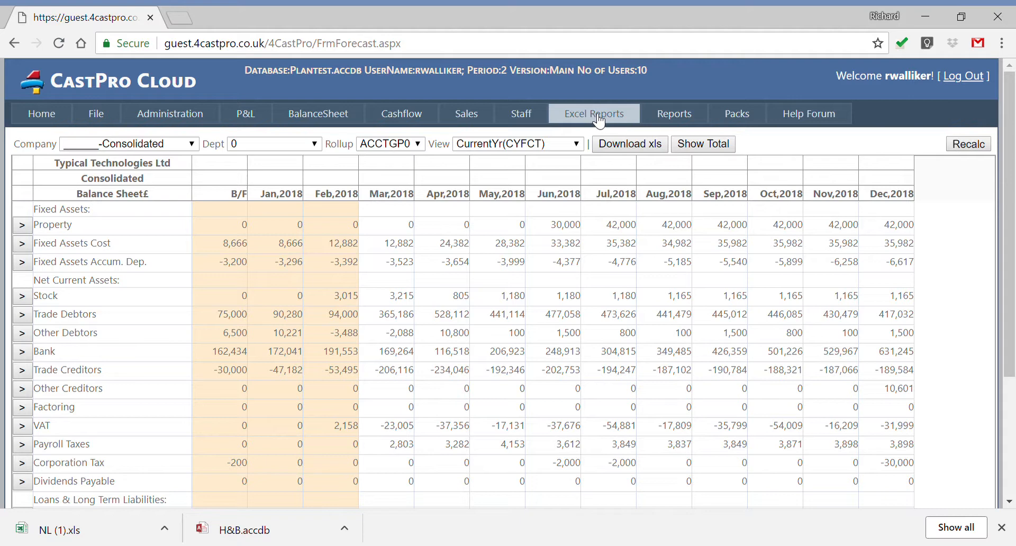
pyautogui.moveTo(677, 115)
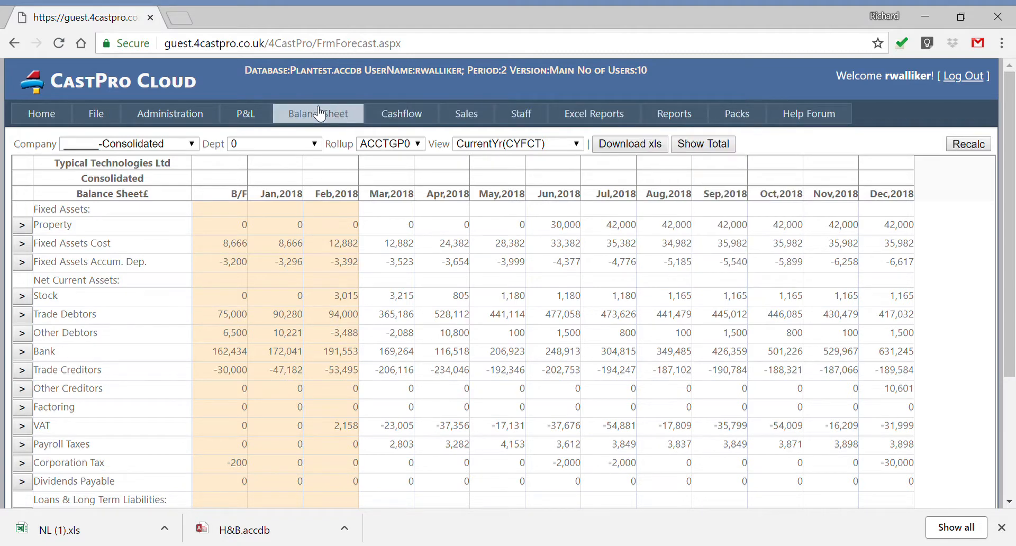
pyautogui.moveTo(177, 119)
pyautogui.moveTo(101, 120)
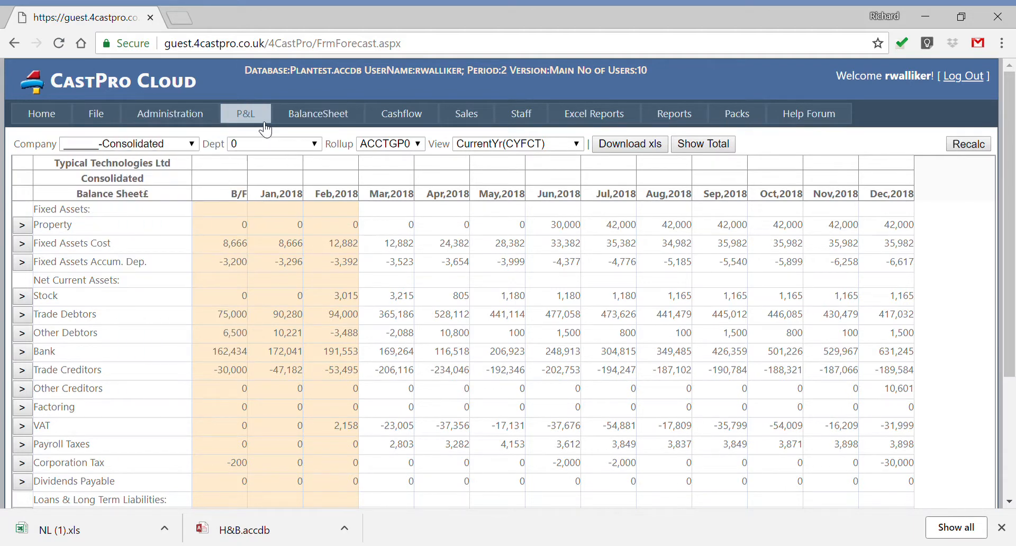
pyautogui.click(250, 118)
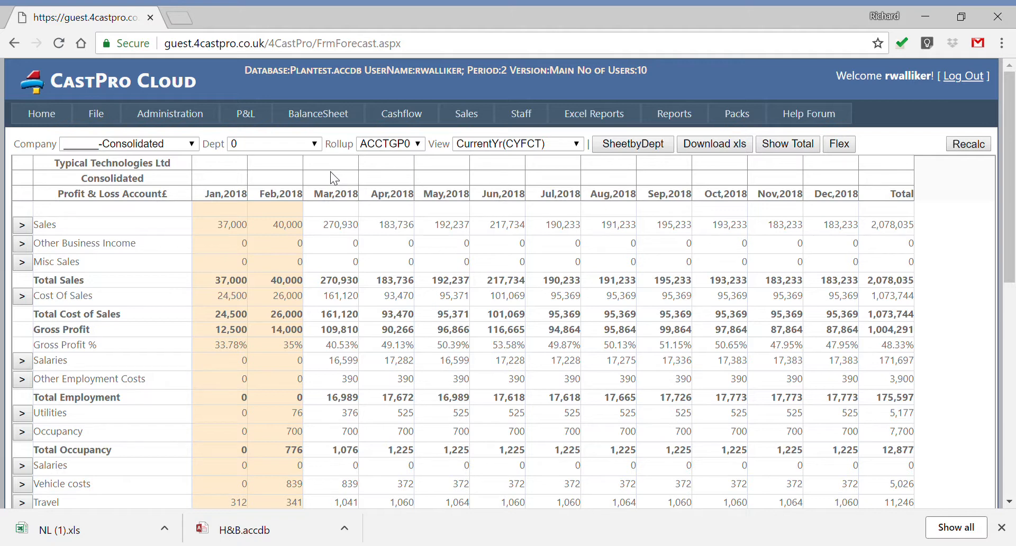
# View the profit and loss account as ForecastYr2(NYFCT), Budget(CYBUD) and LastYr(LYACT), and return to CurrentYr(CYFCT)
pyautogui.click(577, 144)
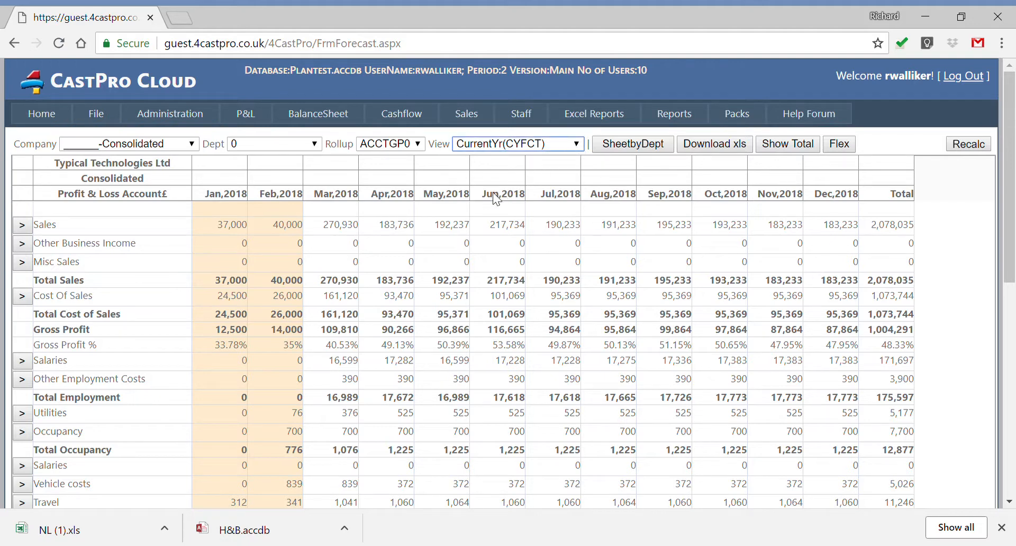
pyautogui.press('Down')
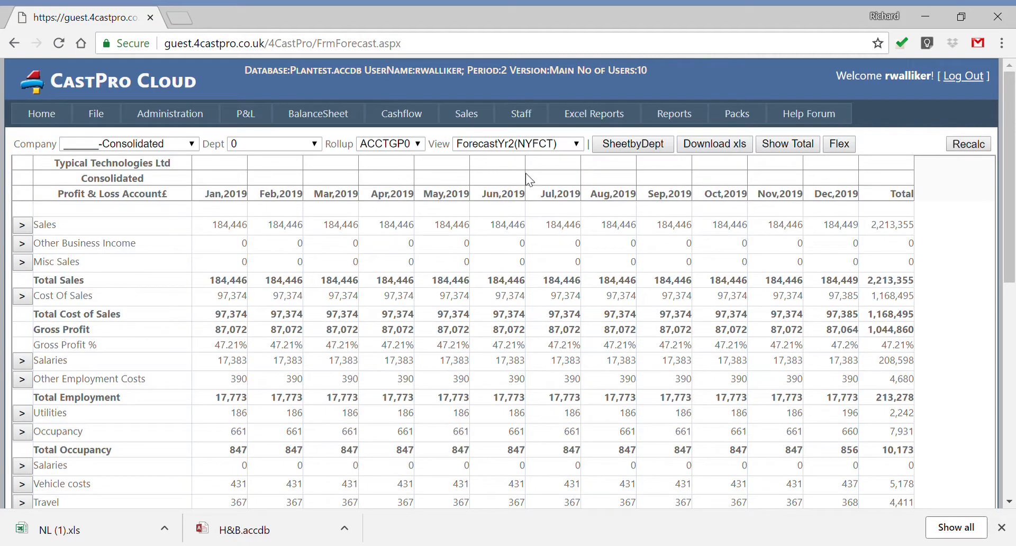
pyautogui.click(577, 148)
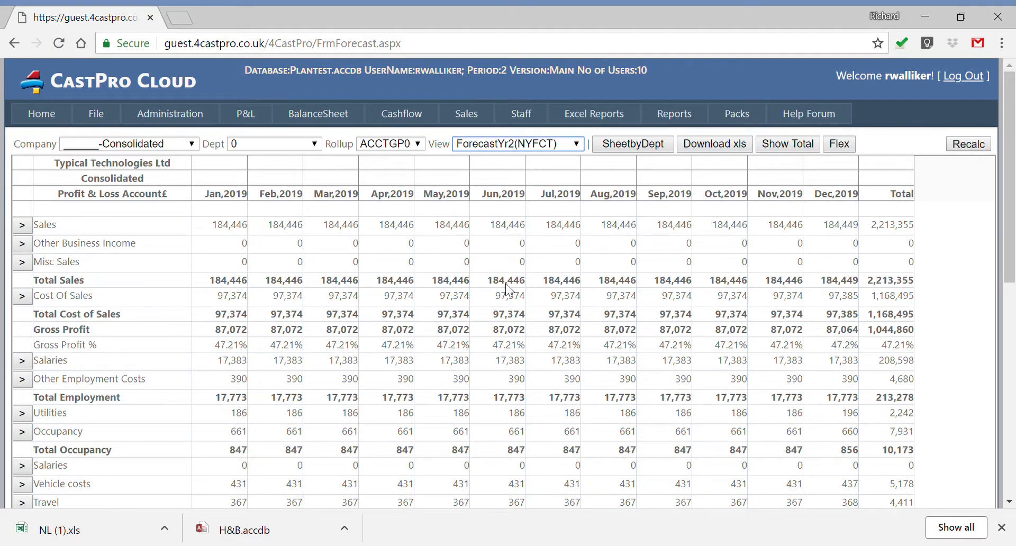
pyautogui.click(487, 370)
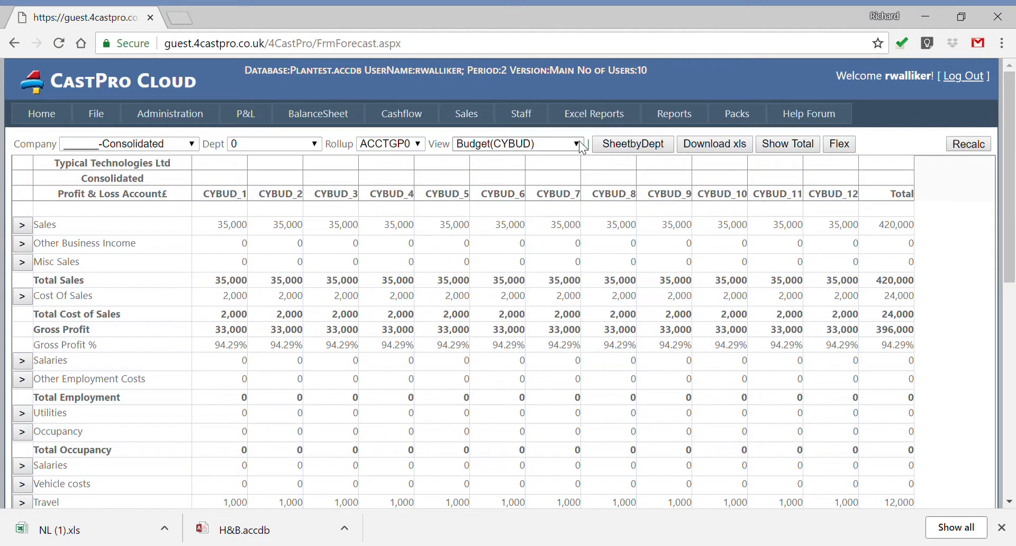
pyautogui.click(579, 141)
pyautogui.click(519, 320)
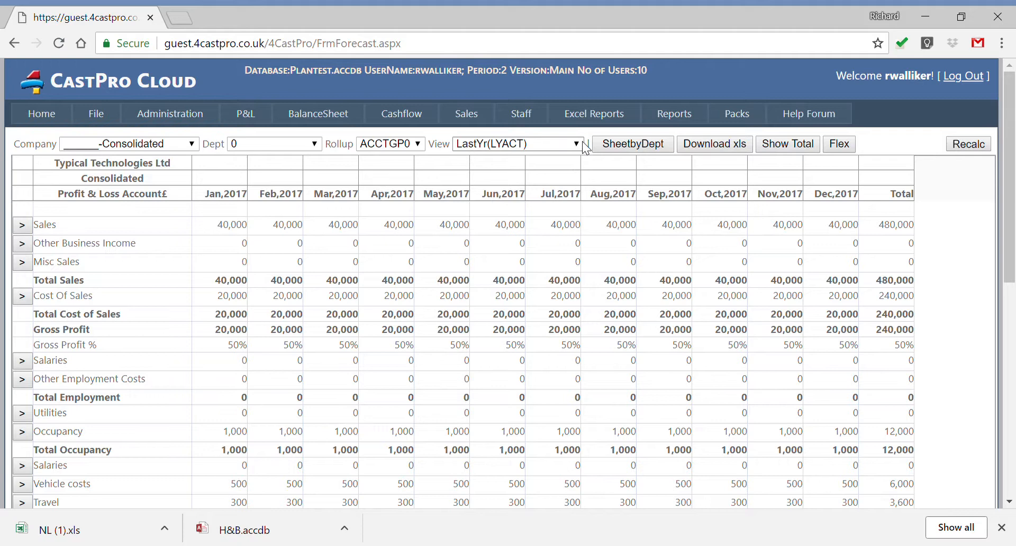
pyautogui.click(519, 171)
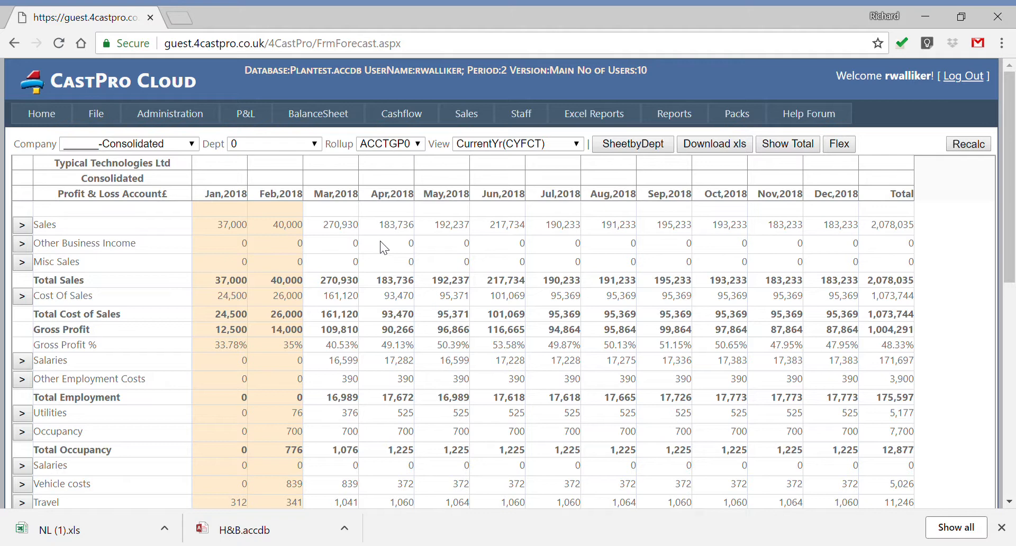
# Drill into the Sales line, look at the method options of account 30001, and return to the profit and loss account
pyautogui.click(22, 225)
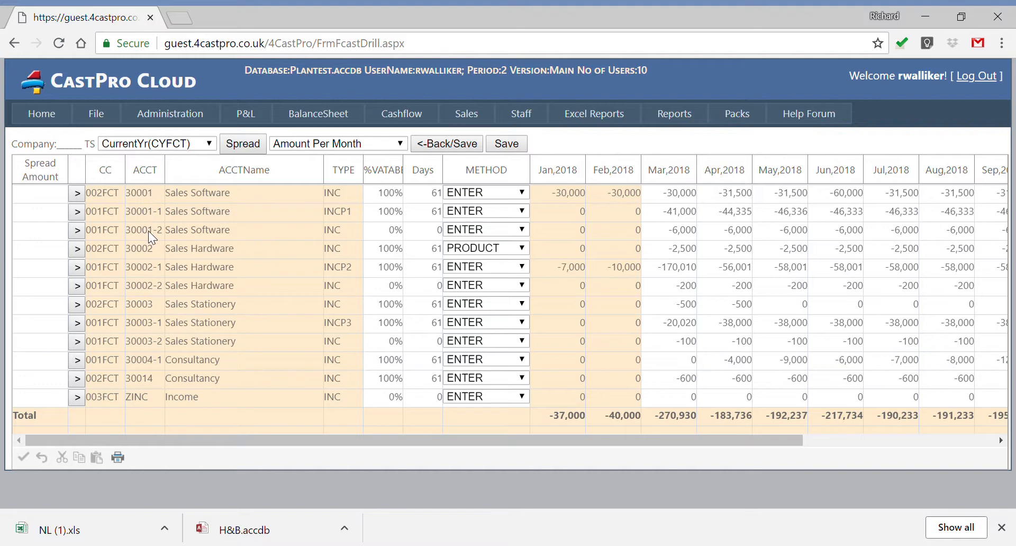
pyautogui.click(523, 196)
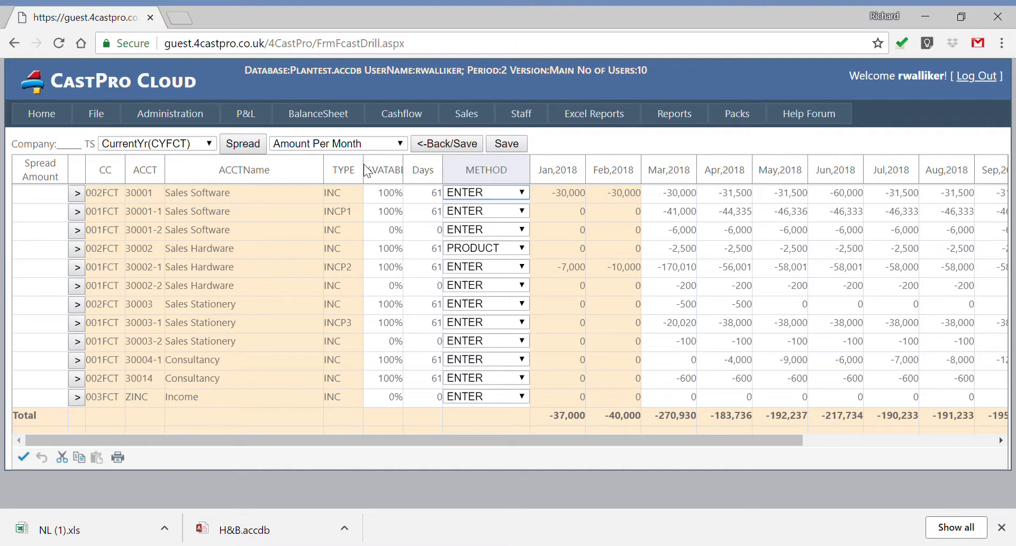
pyautogui.click(438, 142)
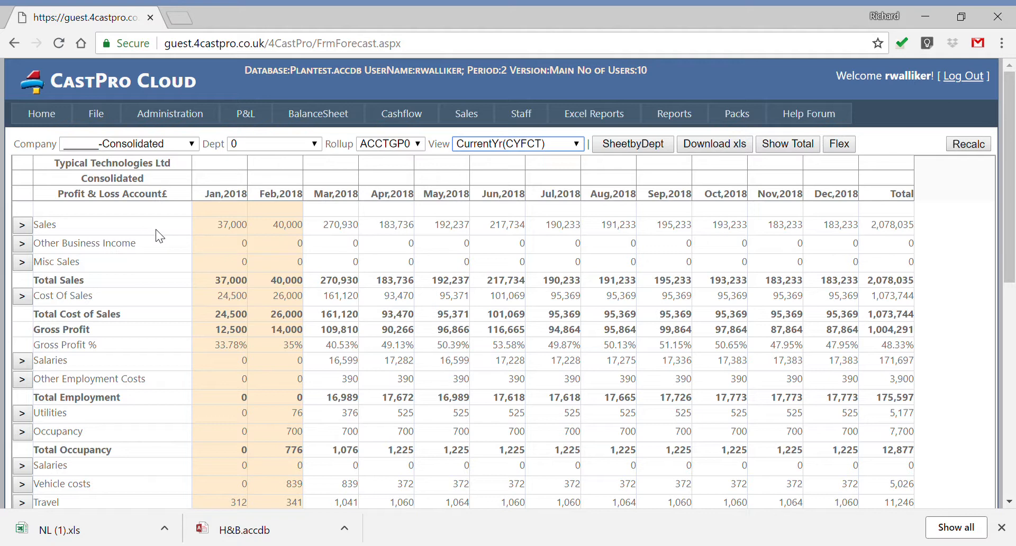
# Add a new company database named Test1 in the Company Database Manager
pyautogui.moveTo(183, 117)
pyautogui.moveTo(98, 117)
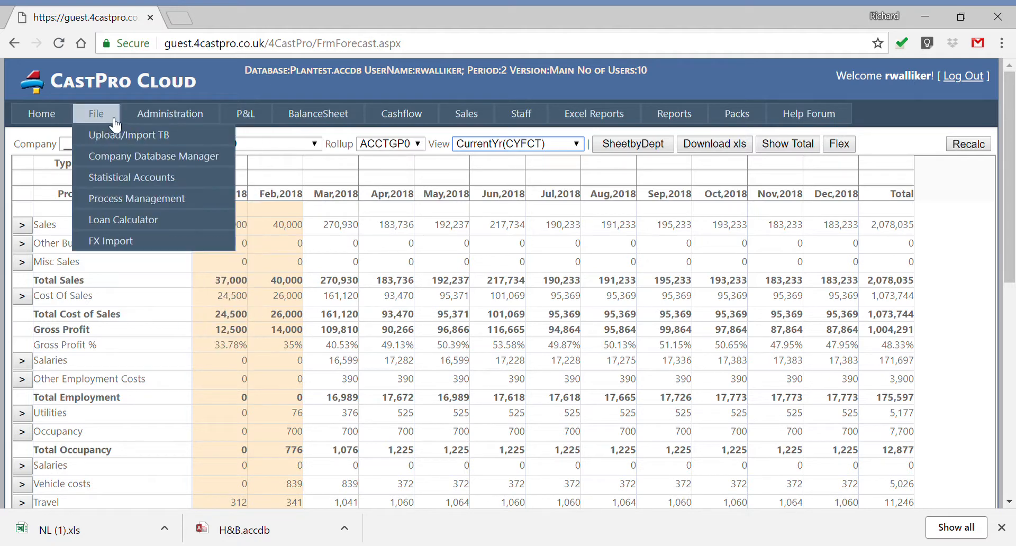
pyautogui.click(126, 157)
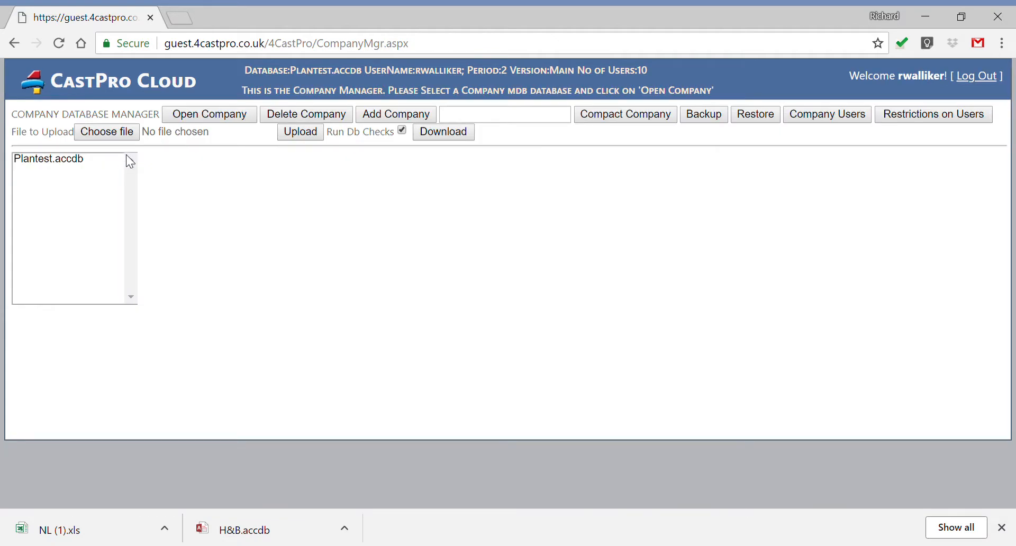
pyautogui.click(472, 121)
pyautogui.write('tes')
pyautogui.click(460, 132)
pyautogui.click(395, 118)
# Open the Test1.accdb company and show its profit and loss account
pyautogui.click(47, 173)
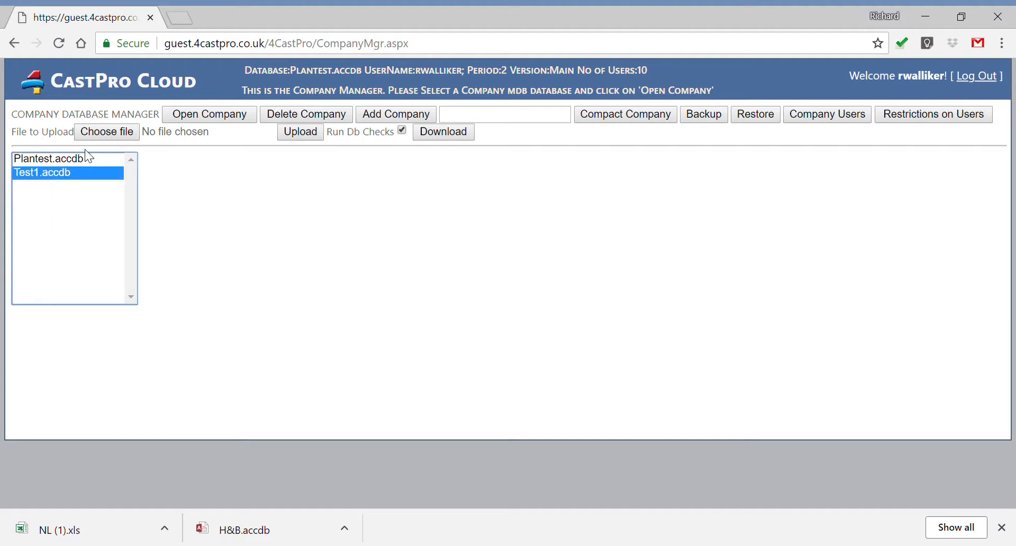
pyautogui.click(203, 118)
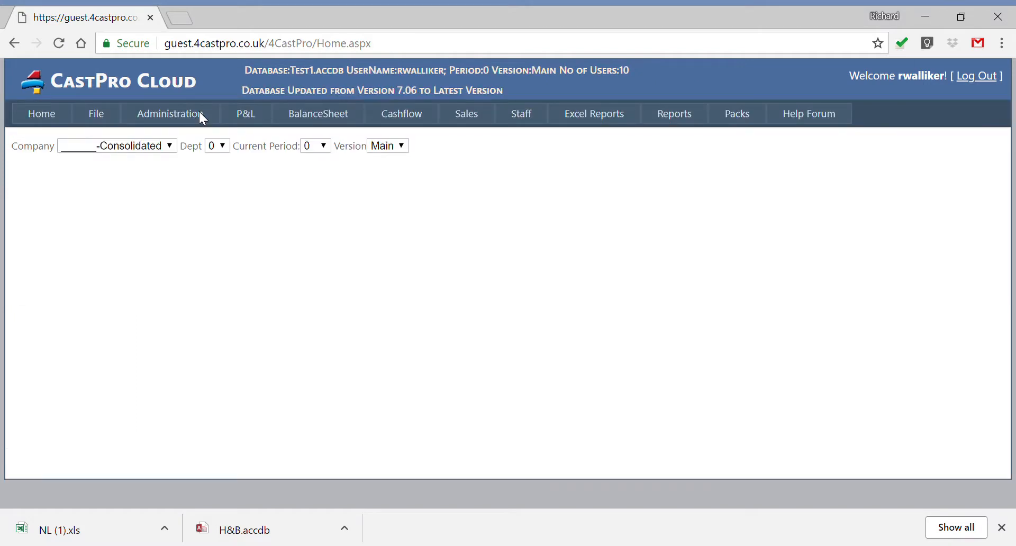
pyautogui.click(242, 115)
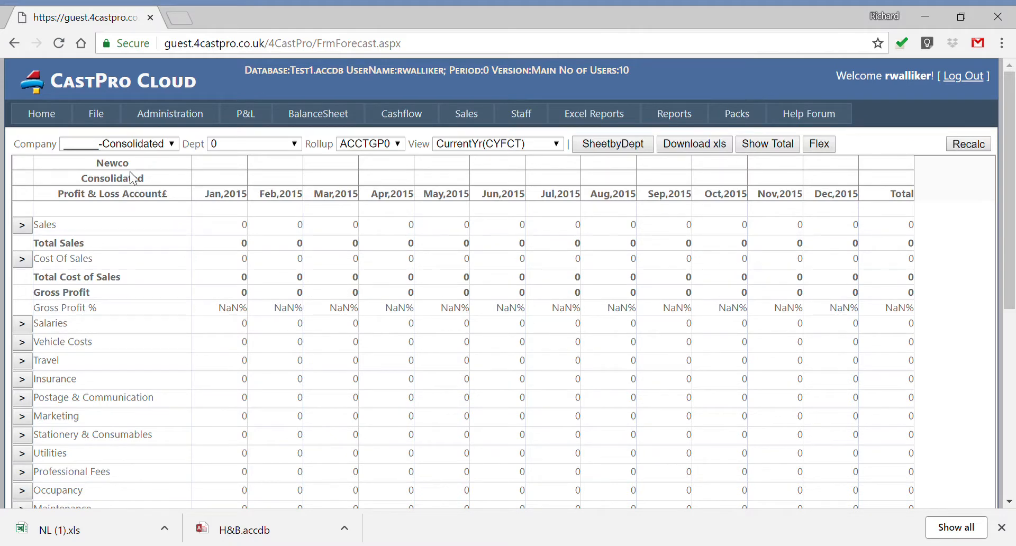
# Download the NL.xls template from the trial balance upload and import page and open it
pyautogui.moveTo(96, 114)
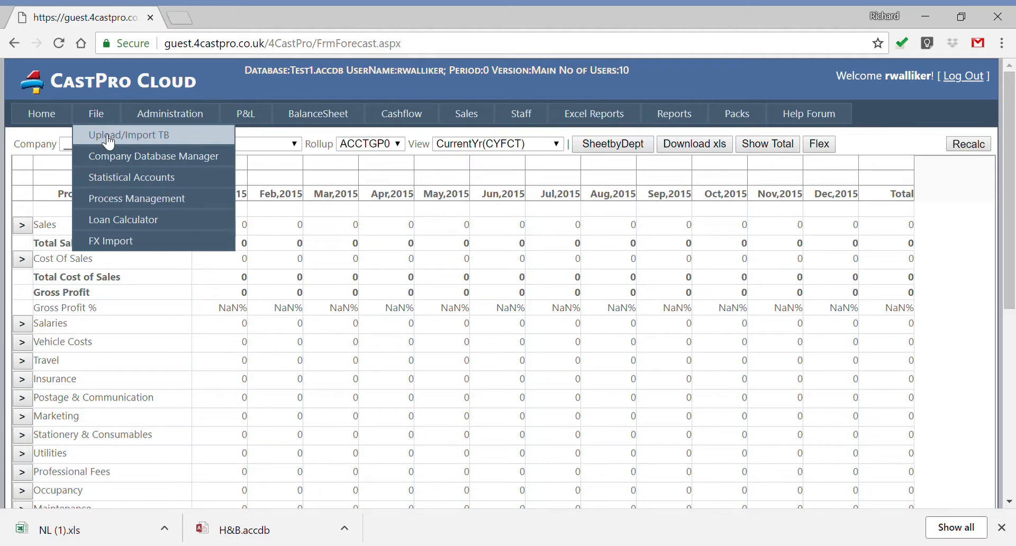
pyautogui.click(108, 136)
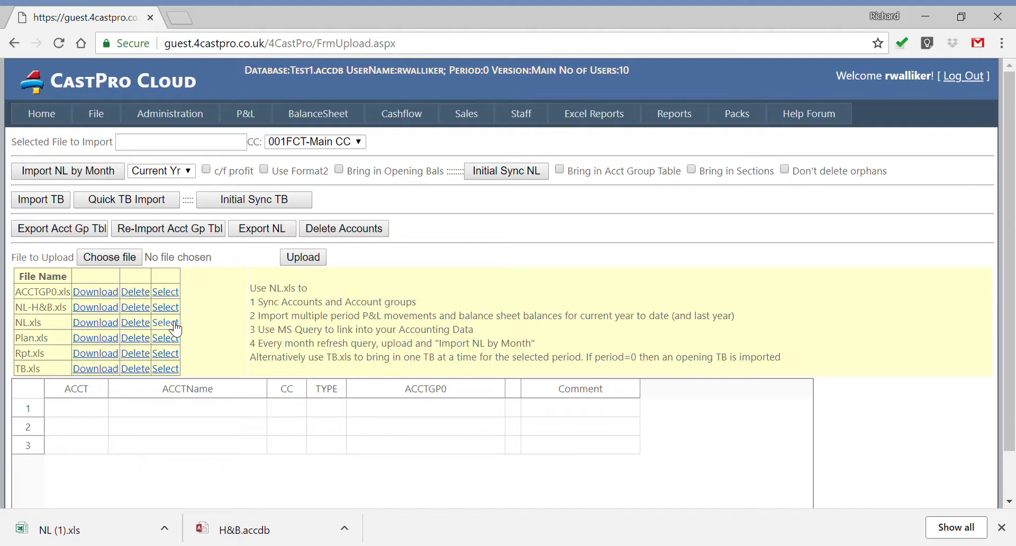
pyautogui.click(105, 330)
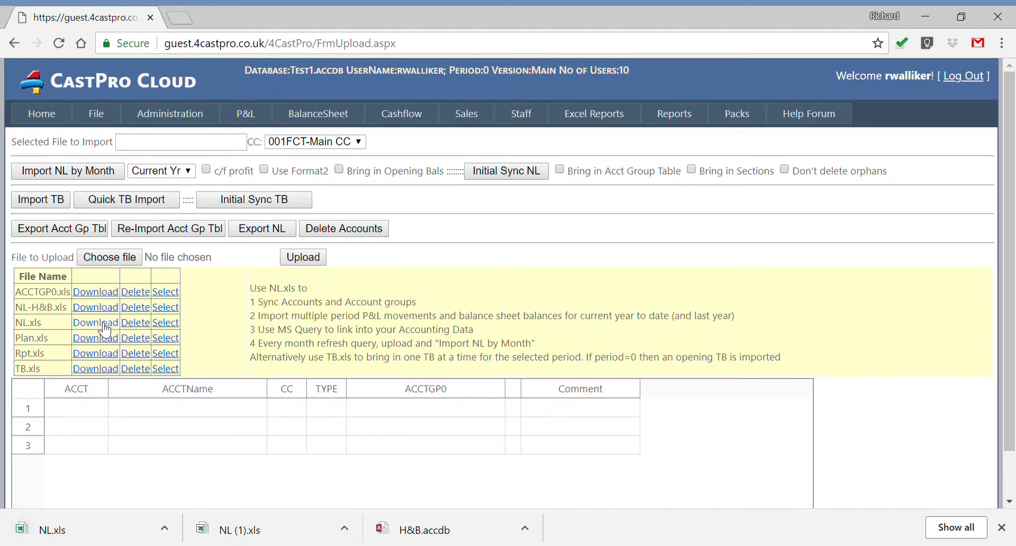
pyautogui.click(105, 531)
# Select NL.xls for import and run the initial nominal ledger sync with the account group table brought in
pyautogui.click(168, 322)
pyautogui.click(500, 173)
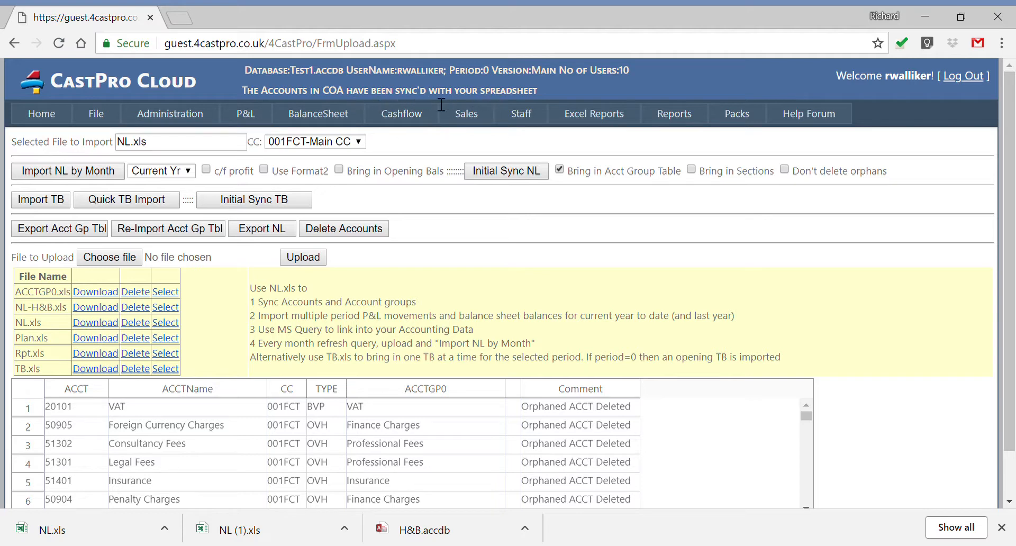
# Examine the synced chart of accounts for types INC, COS and OVH, and the resulting profit and loss layout
pyautogui.moveTo(152, 122)
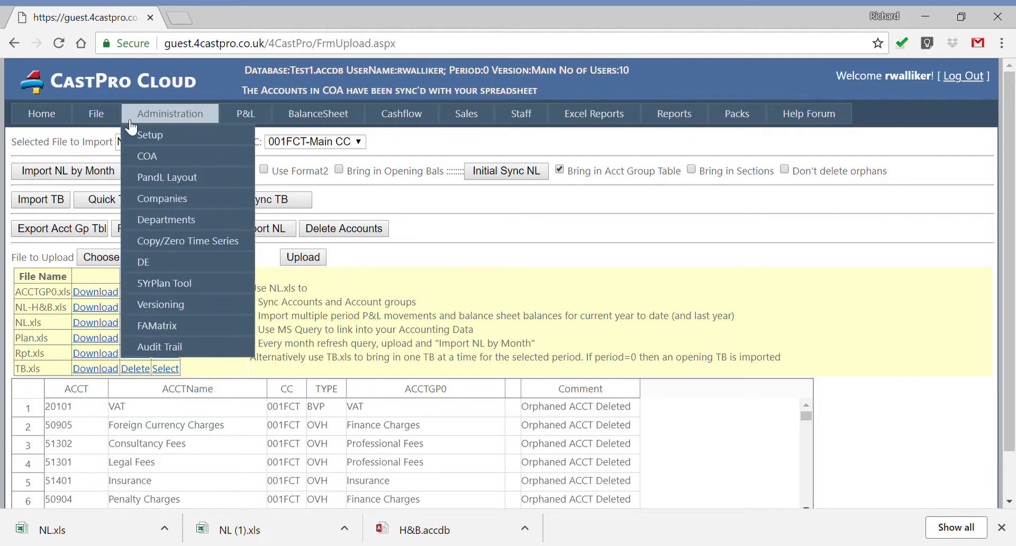
pyautogui.click(151, 157)
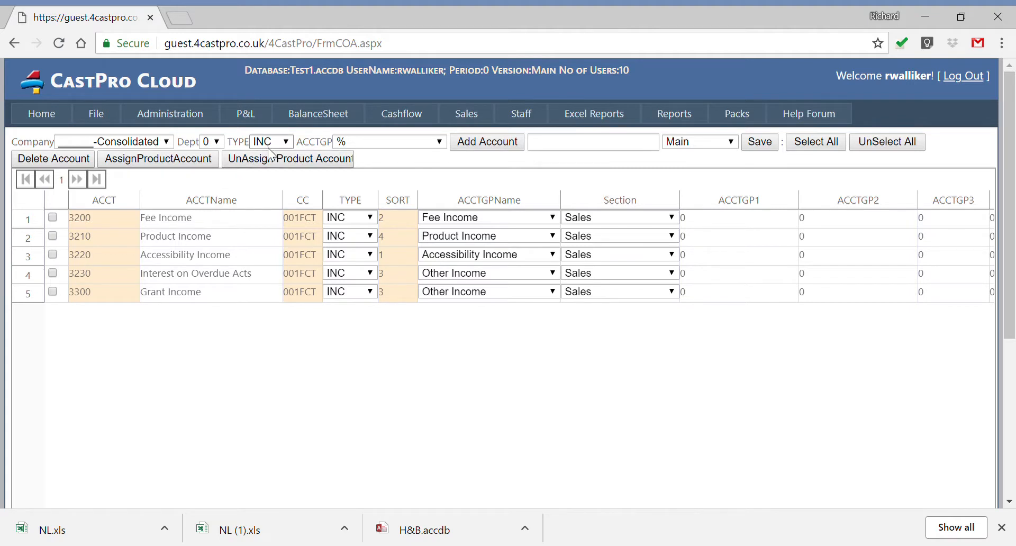
pyautogui.click(286, 142)
pyautogui.click(262, 190)
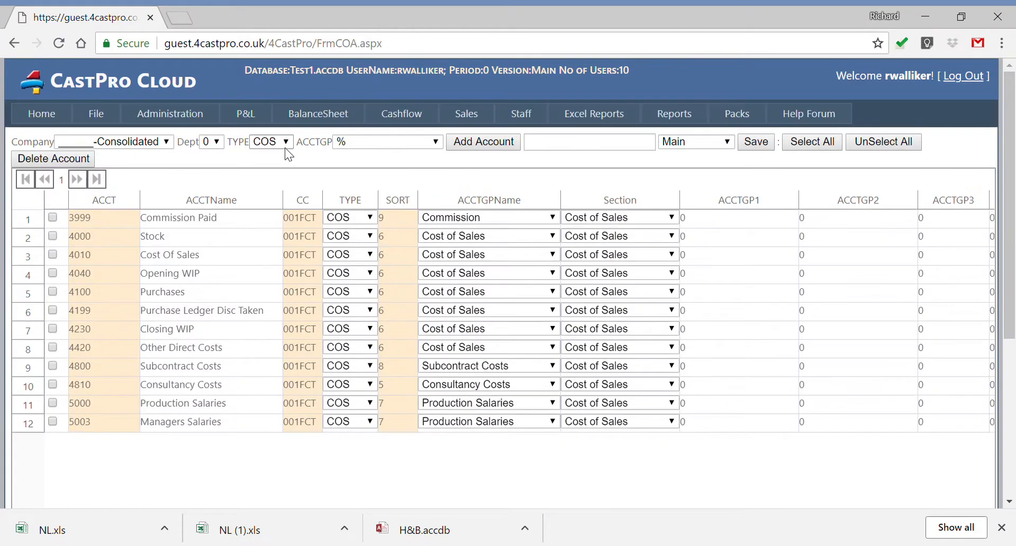
pyautogui.click(287, 144)
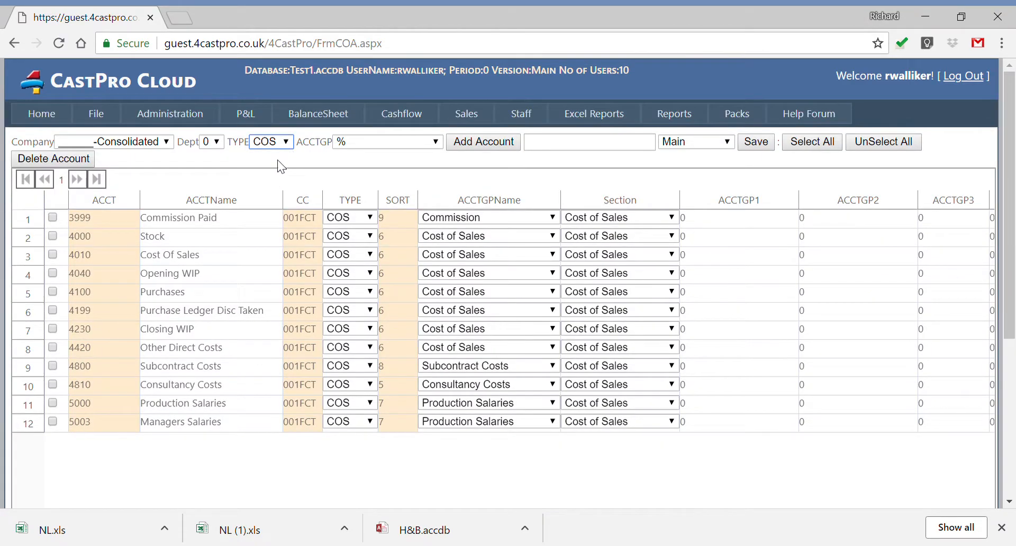
pyautogui.click(261, 236)
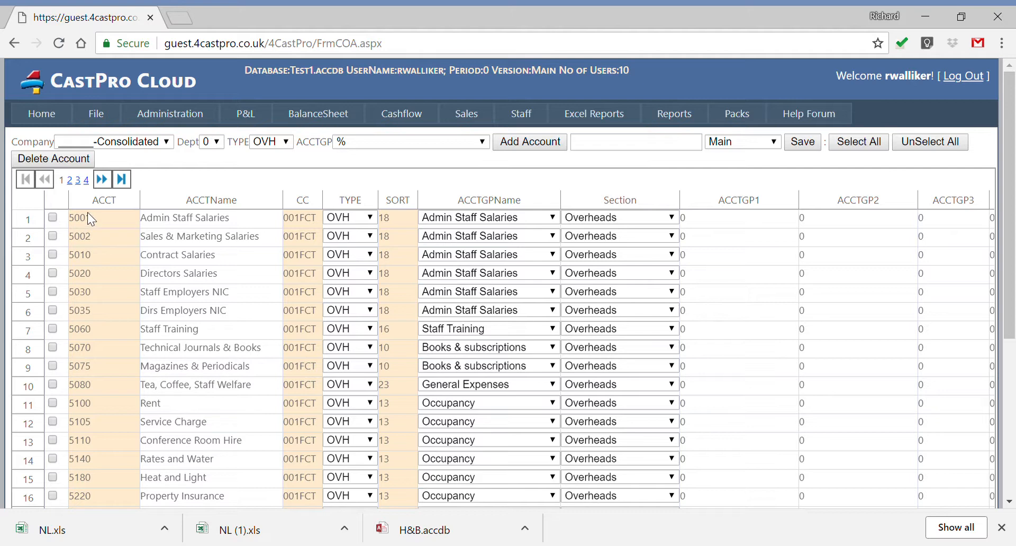
pyautogui.moveTo(100, 125)
pyautogui.click(250, 110)
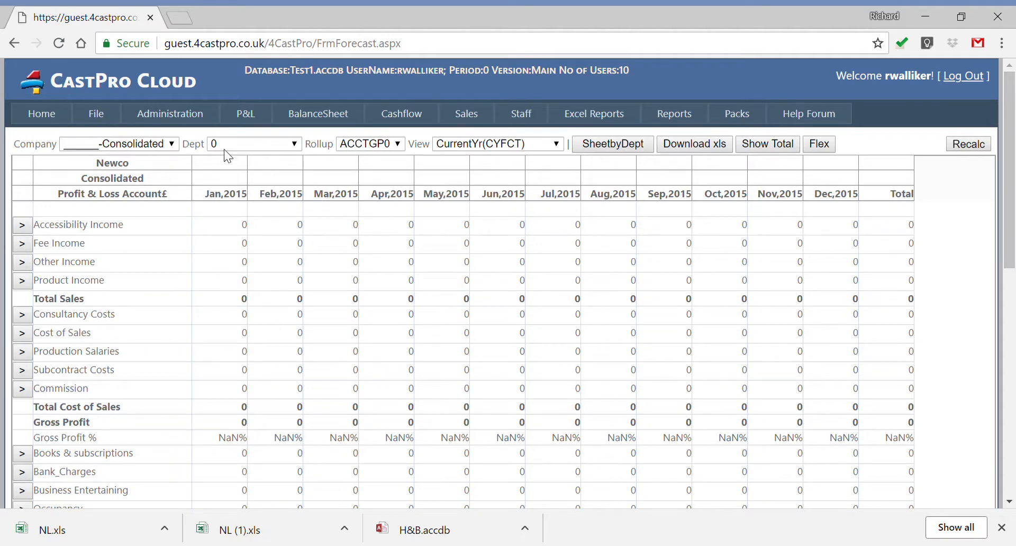
# Set the company's current period to 3 and open the trial balance upload and import page
pyautogui.moveTo(112, 127)
pyautogui.click(52, 121)
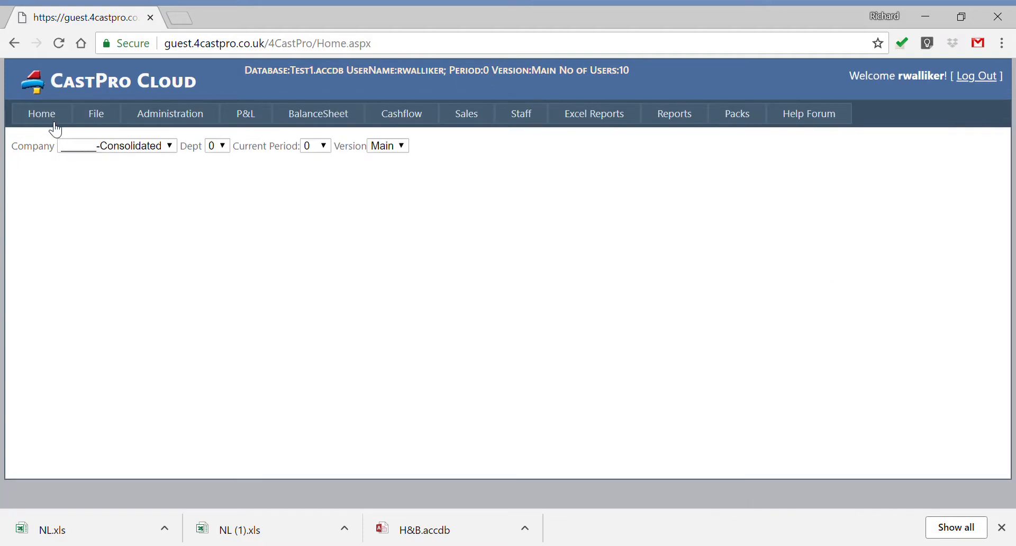
pyautogui.click(325, 148)
pyautogui.press('3')
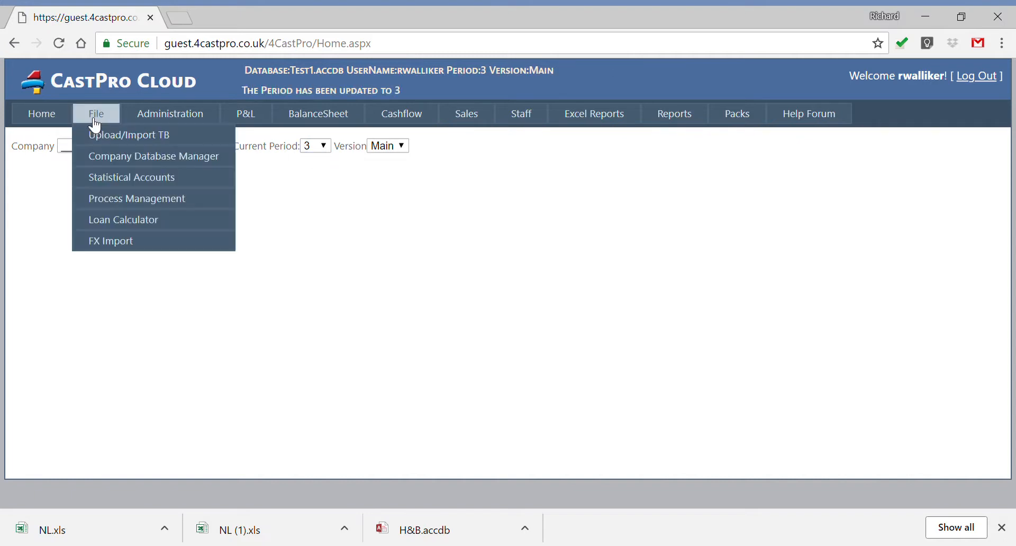
pyautogui.click(107, 139)
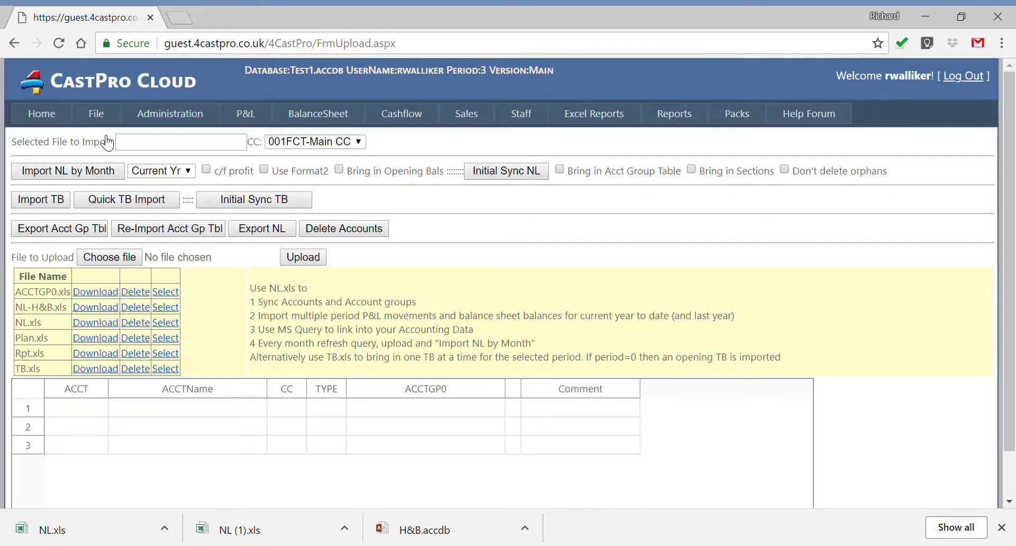
# Import the NL.xls movements by month for the current year and review the consolidated profit and loss account
pyautogui.click(167, 324)
pyautogui.click(59, 170)
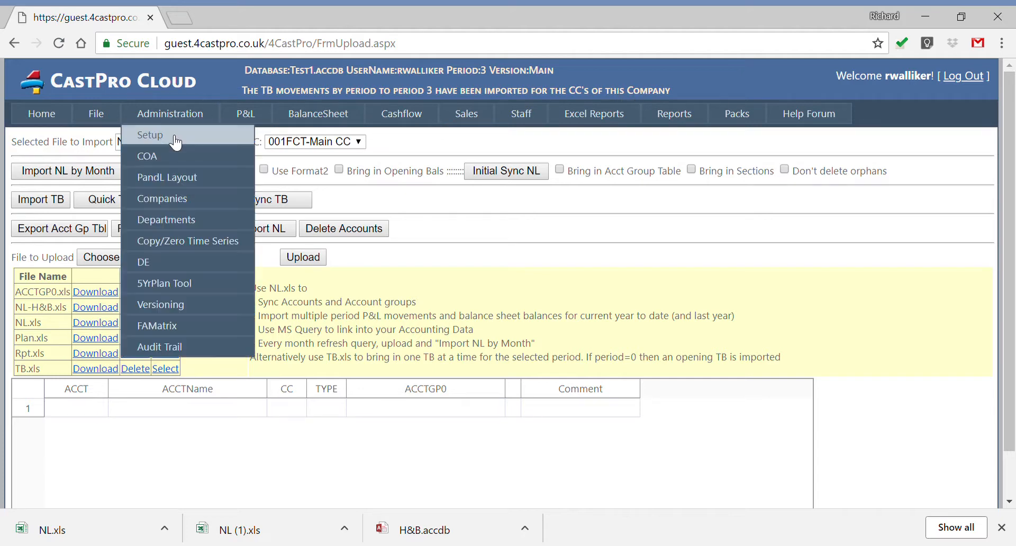
pyautogui.click(247, 116)
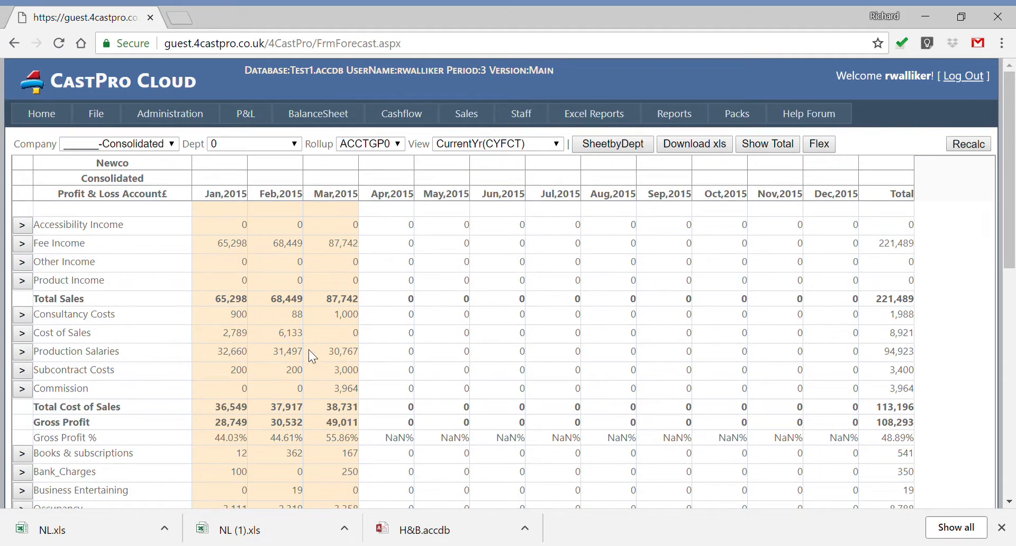
pyautogui.moveTo(1009, 220); pyautogui.dragTo(935, 169)
# Open the Test1.accdb company from the company database manager
pyautogui.moveTo(133, 119)
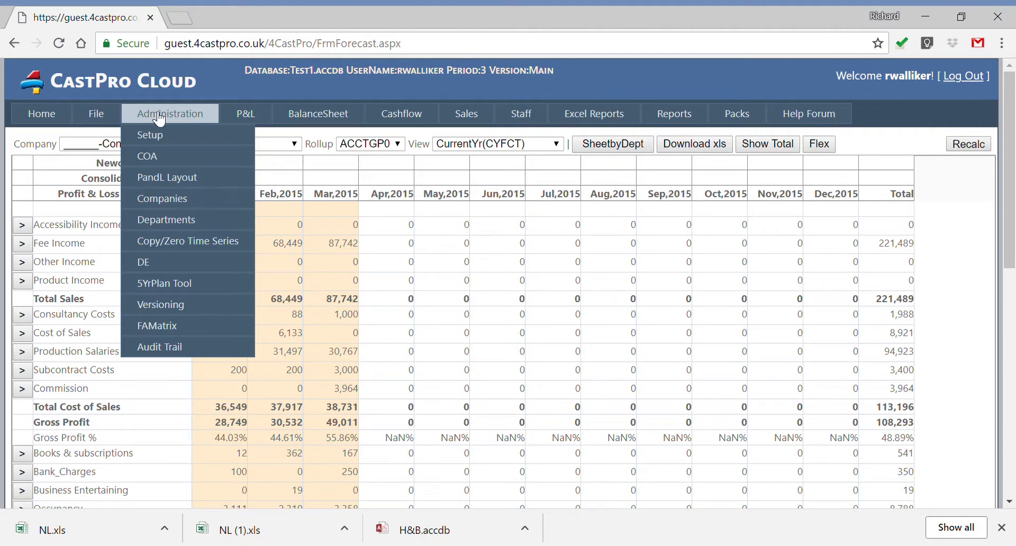
pyautogui.moveTo(96, 118)
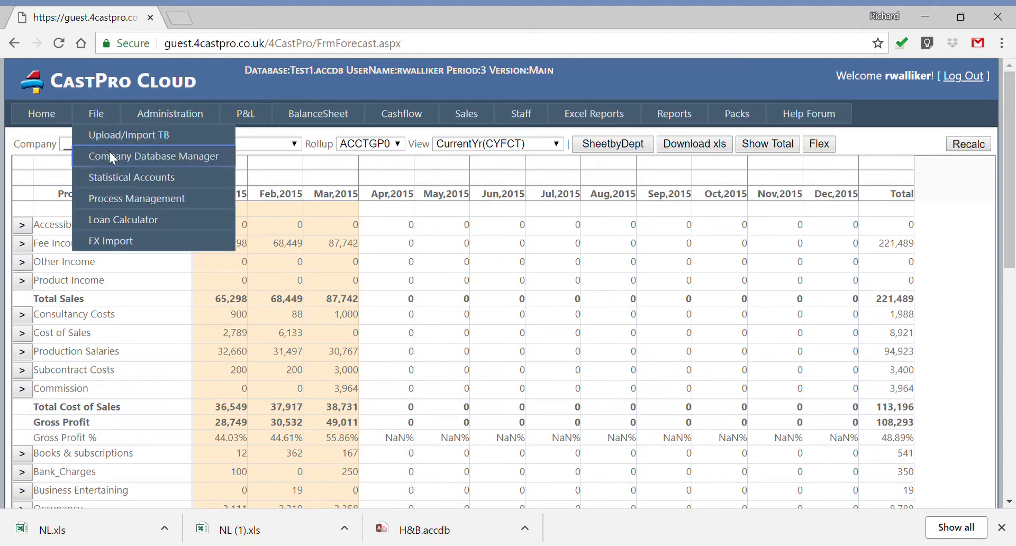
pyautogui.click(109, 152)
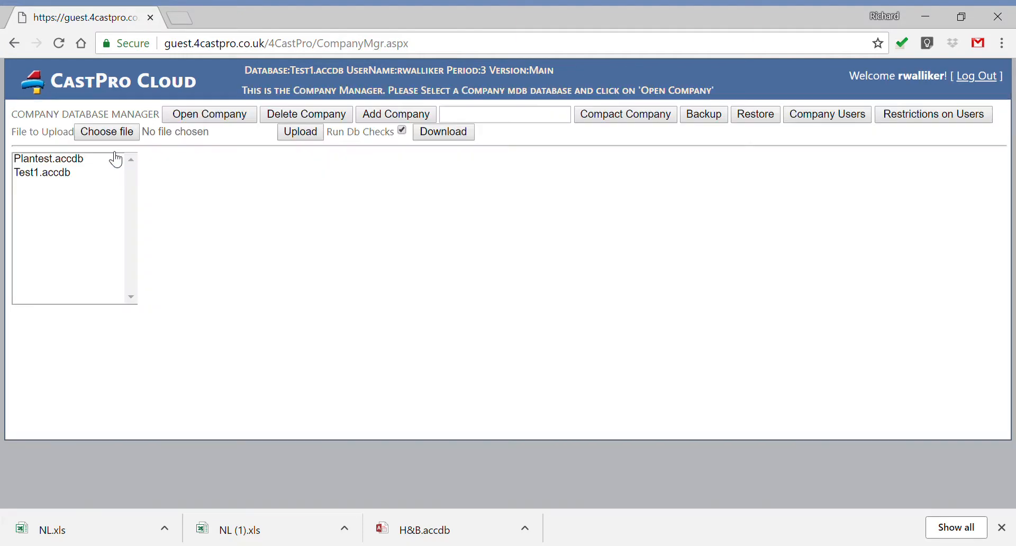
pyautogui.click(28, 175)
pyautogui.click(213, 118)
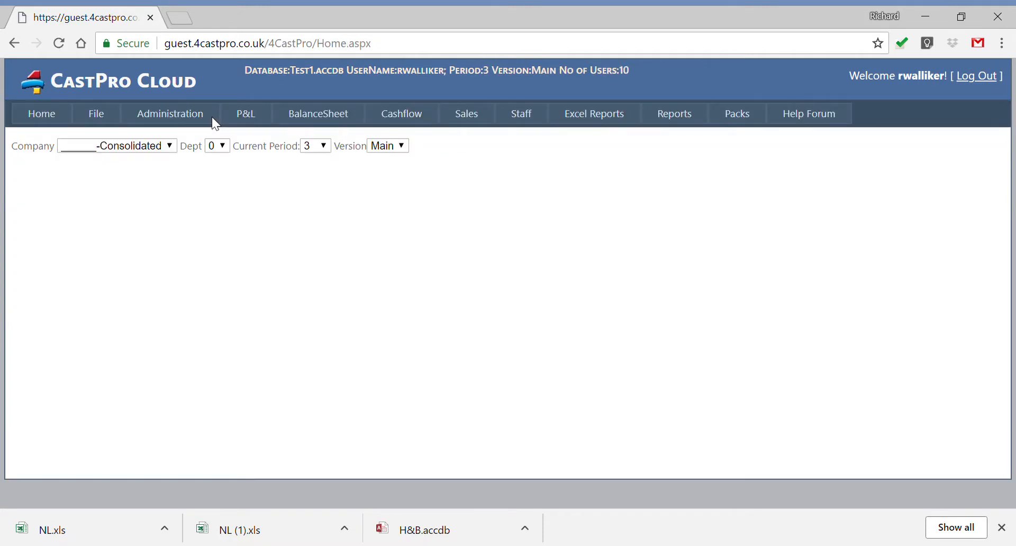
# Set the first month of the year to Jan 2018 in the company setup and save the changes
pyautogui.moveTo(197, 122)
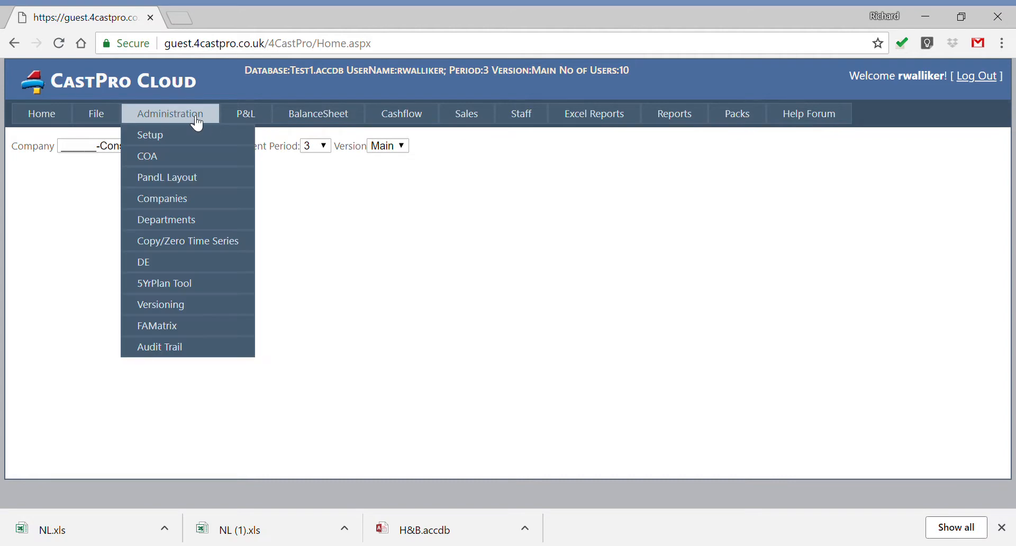
pyautogui.click(160, 139)
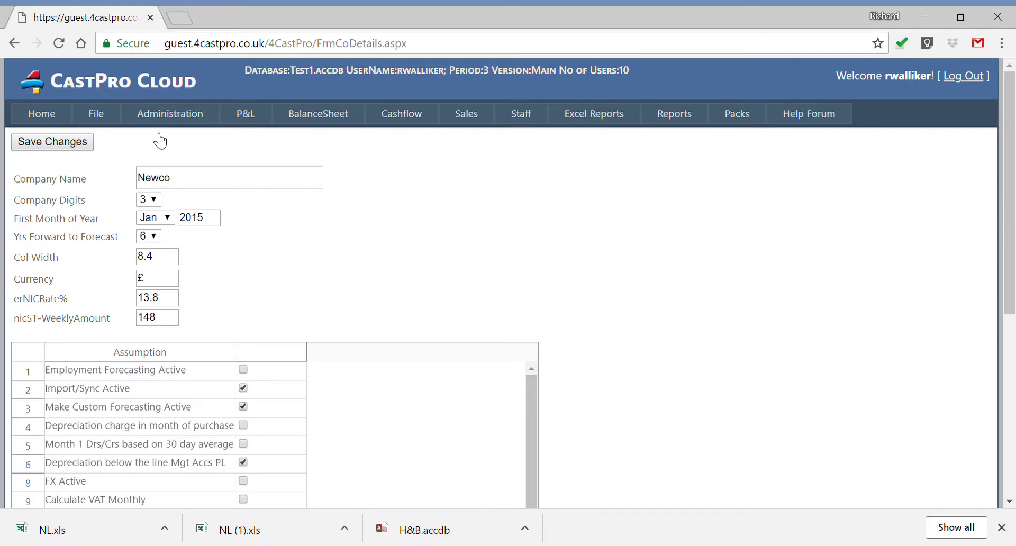
pyautogui.moveTo(181, 185); pyautogui.dragTo(123, 179)
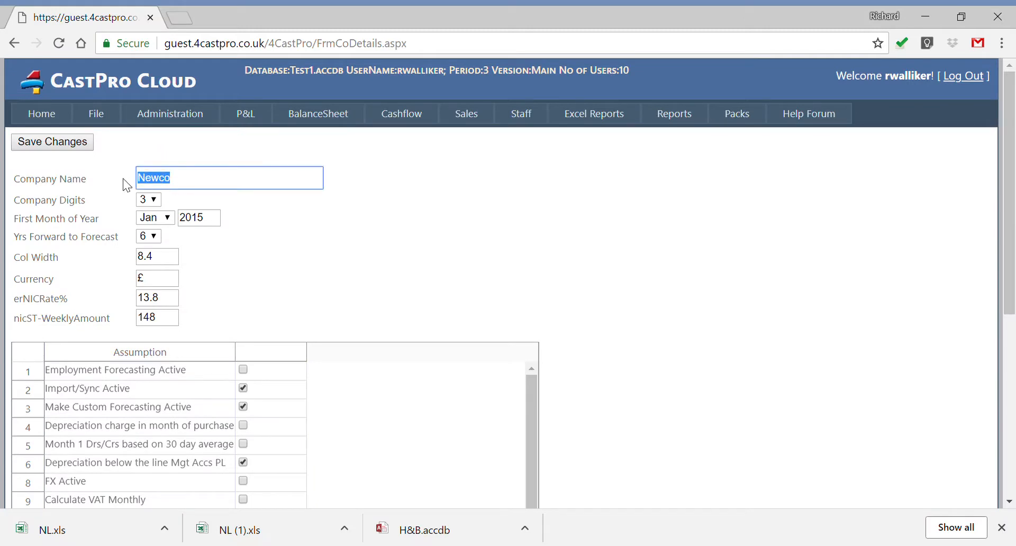
pyautogui.click(213, 226)
pyautogui.moveTo(214, 226); pyautogui.dragTo(201, 224)
pyautogui.write('8')
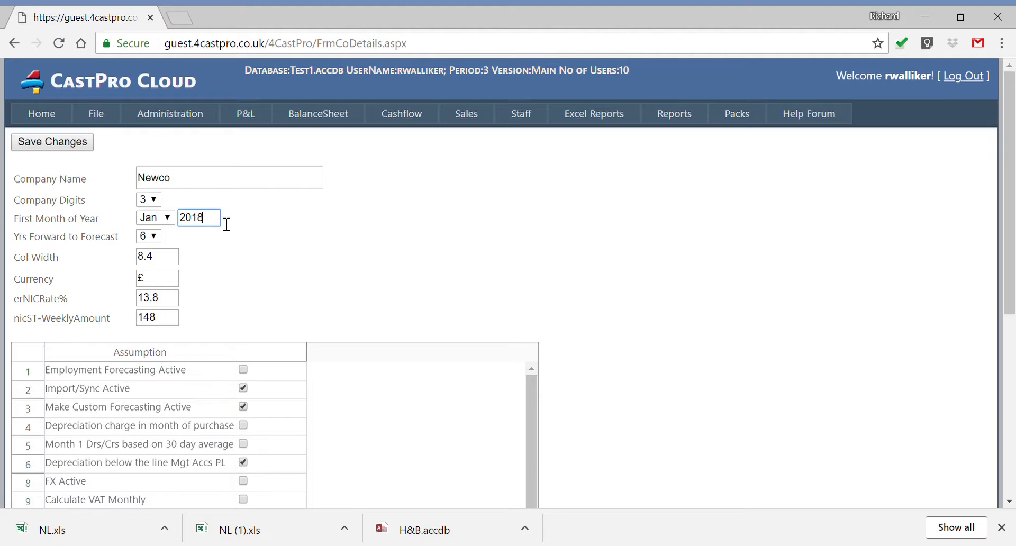
pyautogui.click(367, 247)
pyautogui.moveTo(1010, 249); pyautogui.dragTo(947, 358)
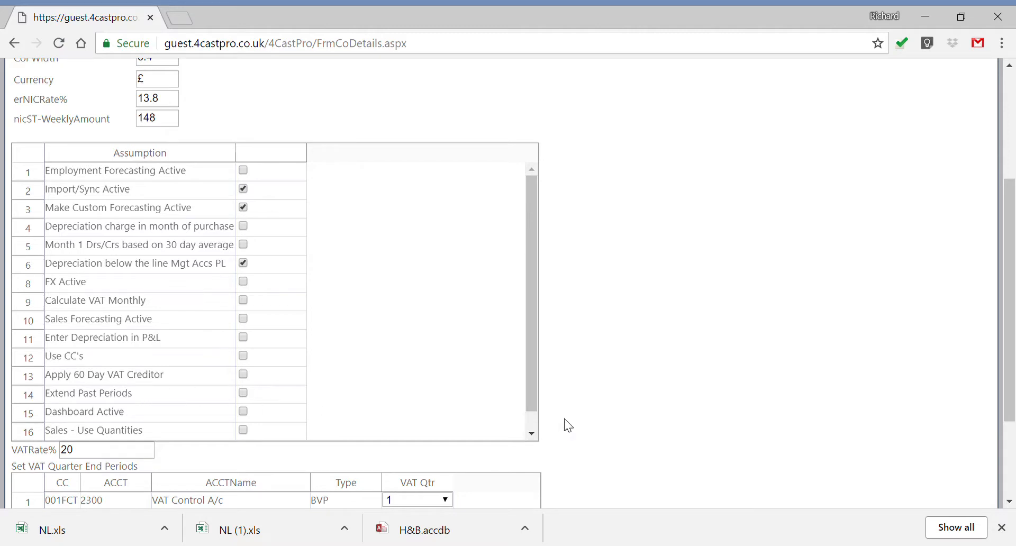
pyautogui.moveTo(1008, 352); pyautogui.dragTo(1009, 212)
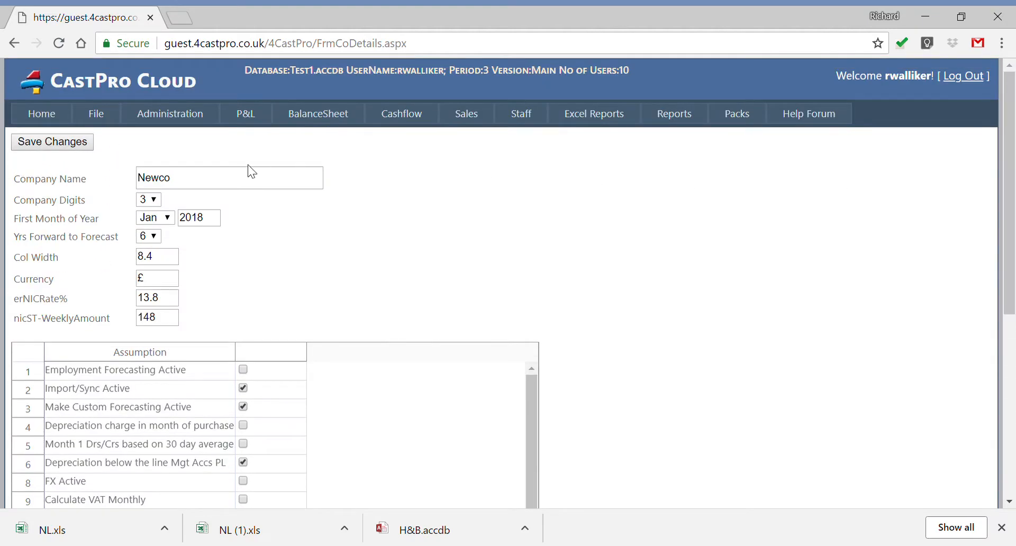
pyautogui.click(56, 144)
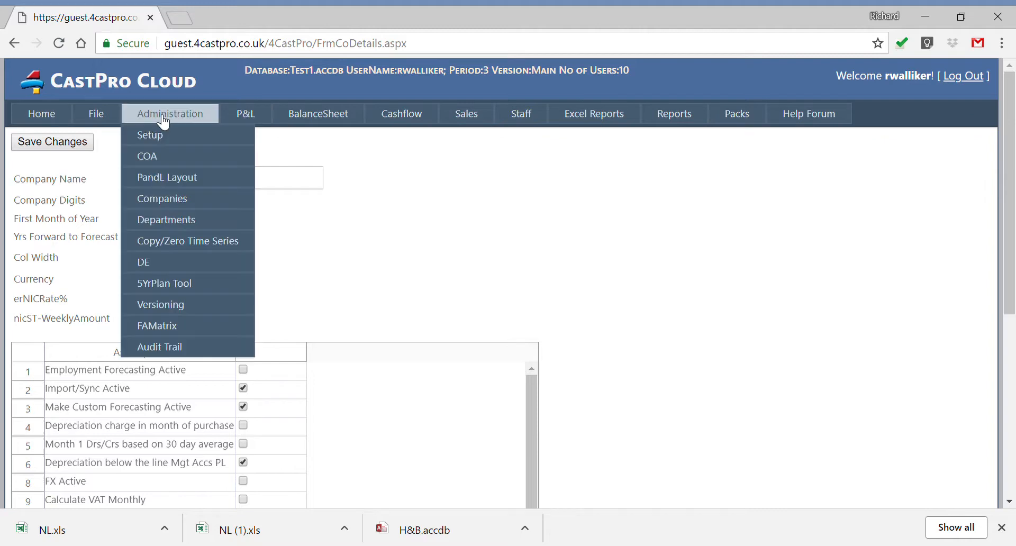
# Examine the chart of accounts for type INC, and the account groups, sections and profit totals in the profit and loss layout
pyautogui.moveTo(157, 114)
pyautogui.click(153, 156)
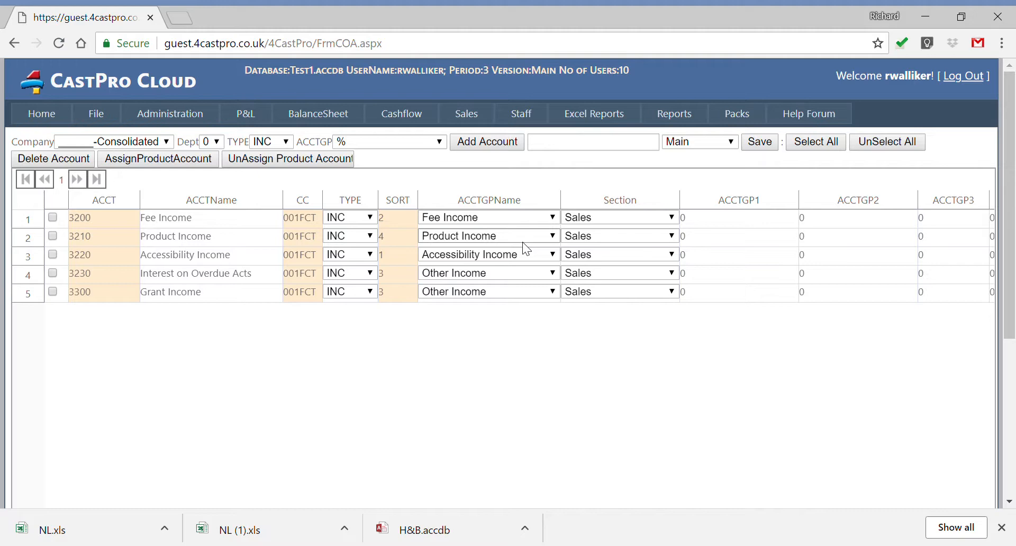
pyautogui.moveTo(170, 113)
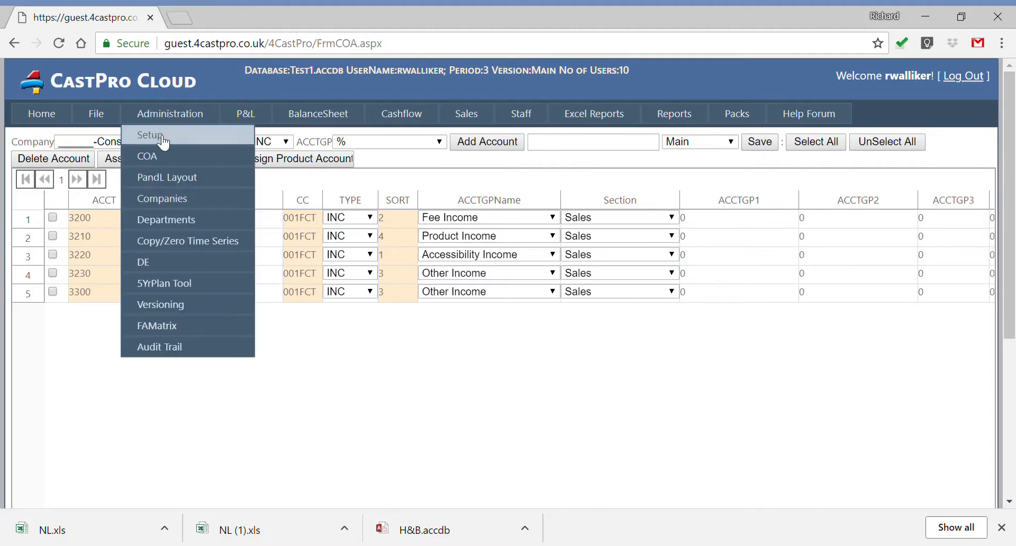
pyautogui.click(170, 186)
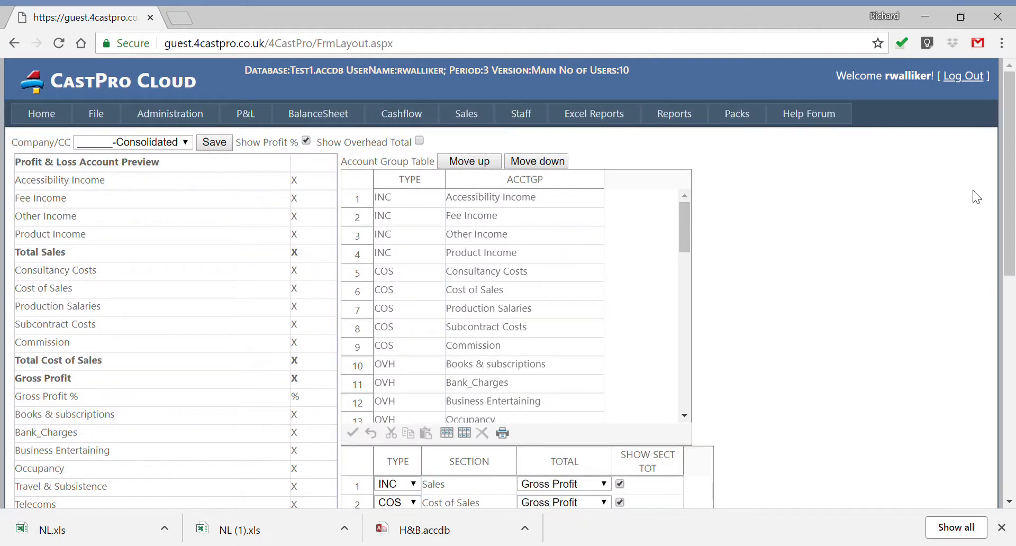
pyautogui.moveTo(1006, 183); pyautogui.dragTo(1000, 297)
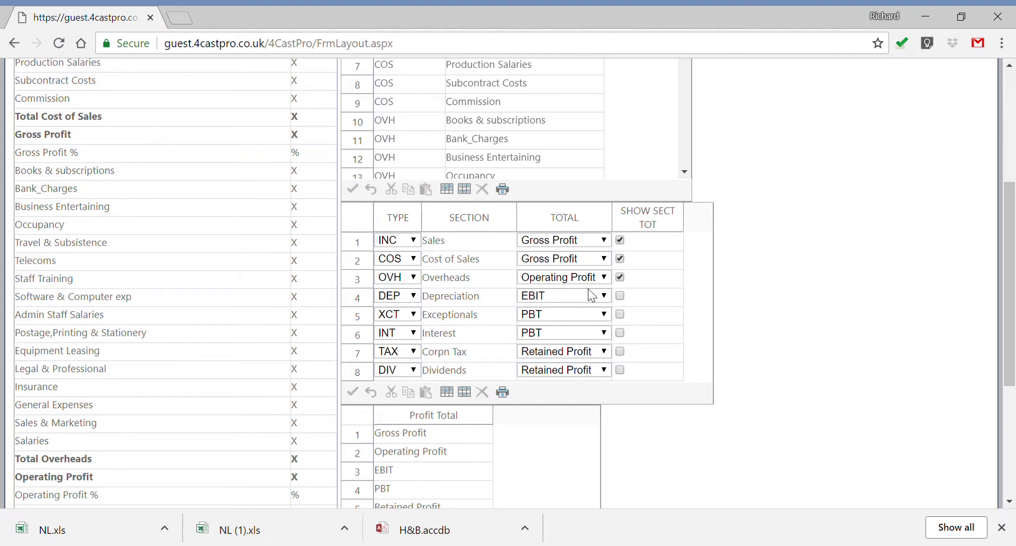
pyautogui.moveTo(1009, 284); pyautogui.dragTo(1012, 168)
pyautogui.moveTo(170, 115)
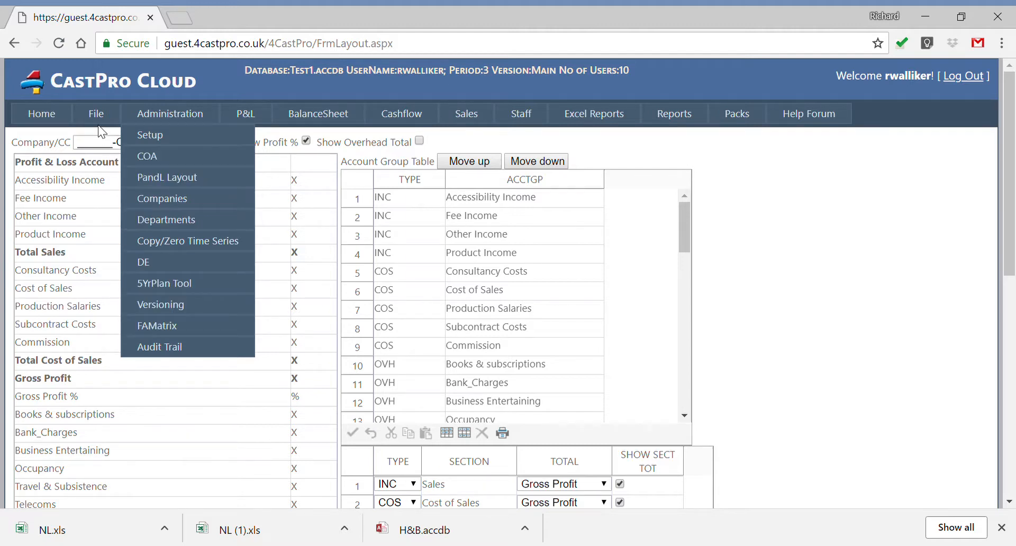
pyautogui.moveTo(102, 123)
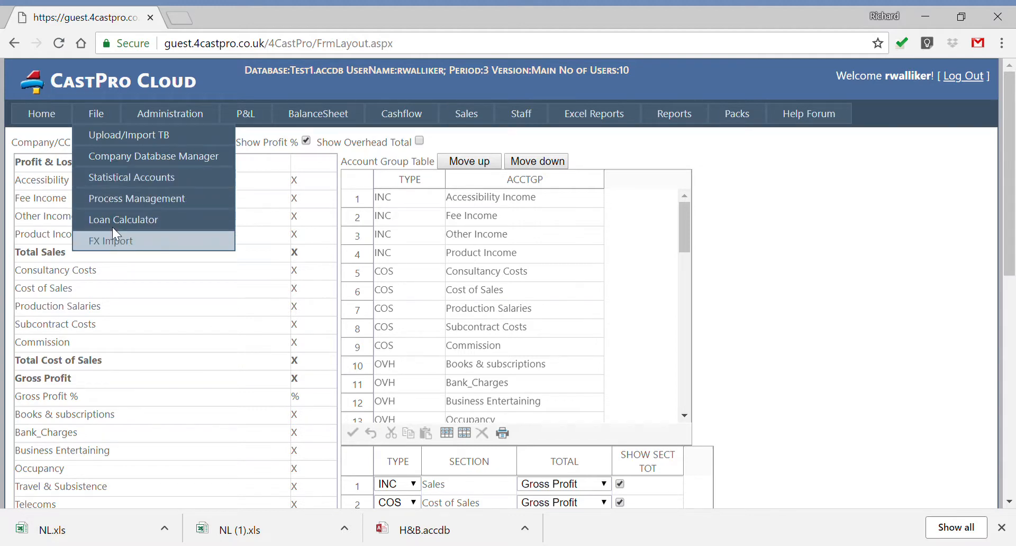
# Return to the home page and reopen the Test1.accdb company database
pyautogui.click(44, 121)
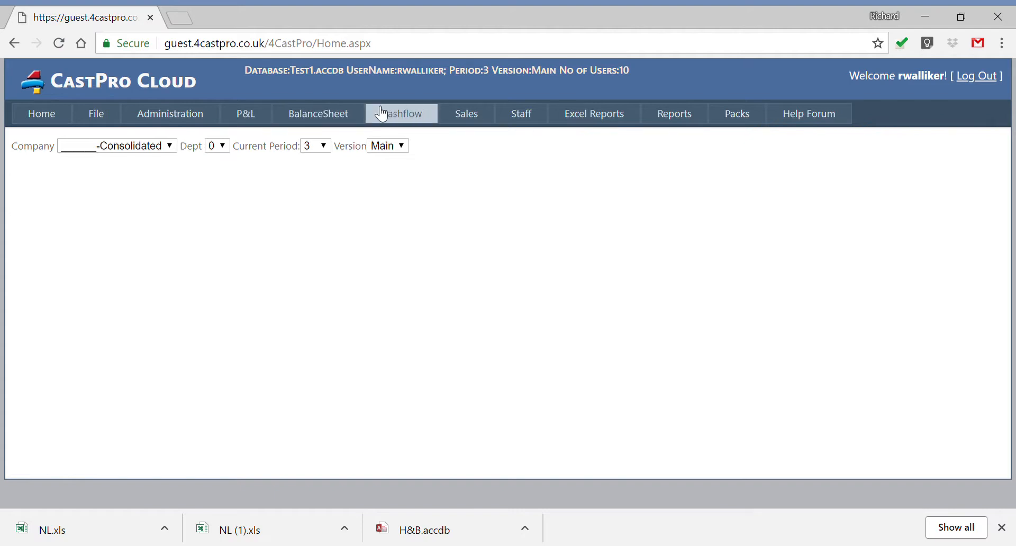
pyautogui.moveTo(214, 113)
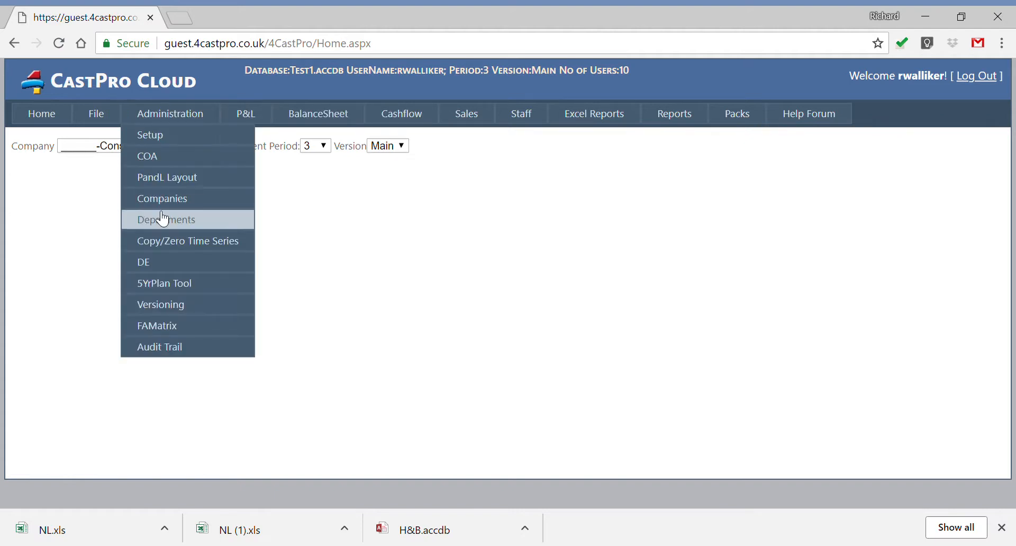
pyautogui.moveTo(112, 117)
pyautogui.click(120, 158)
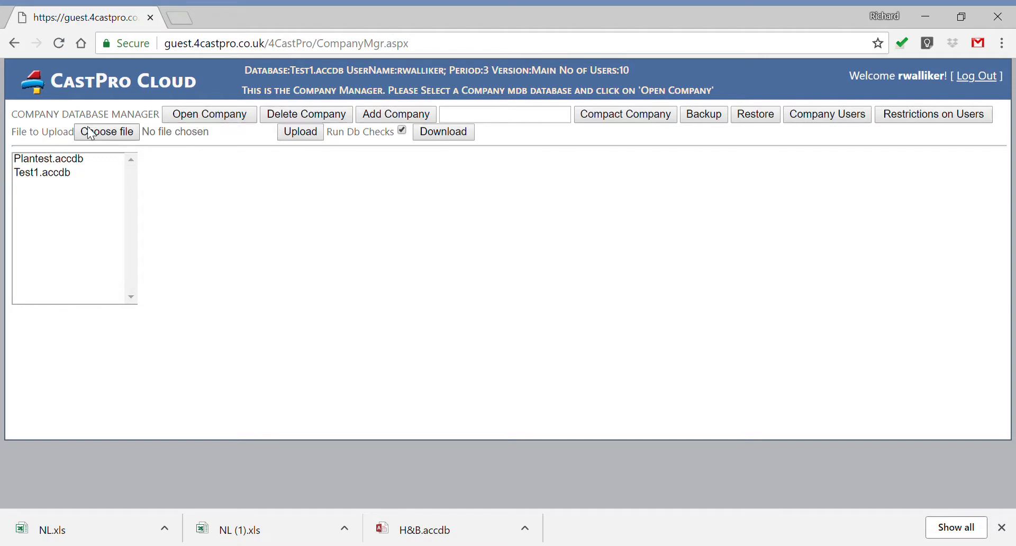
pyautogui.click(51, 174)
pyautogui.click(197, 117)
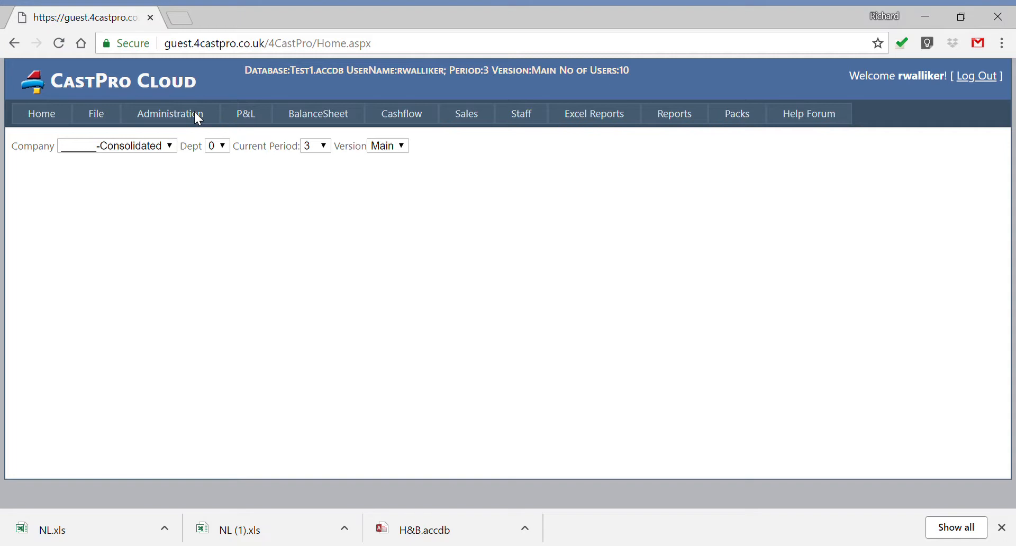
# View the Excel Reports page and open the Help Forum
pyautogui.moveTo(189, 119)
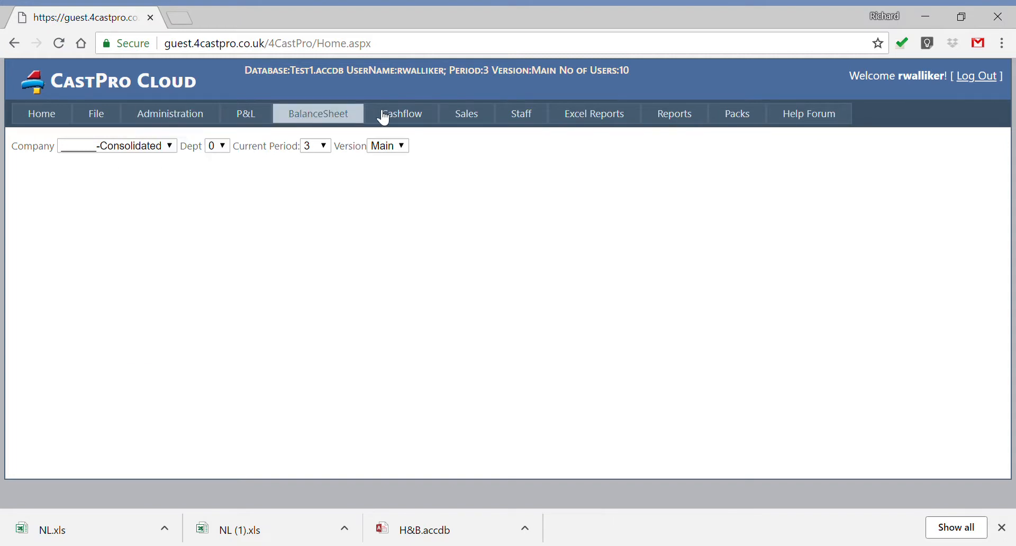
pyautogui.click(587, 115)
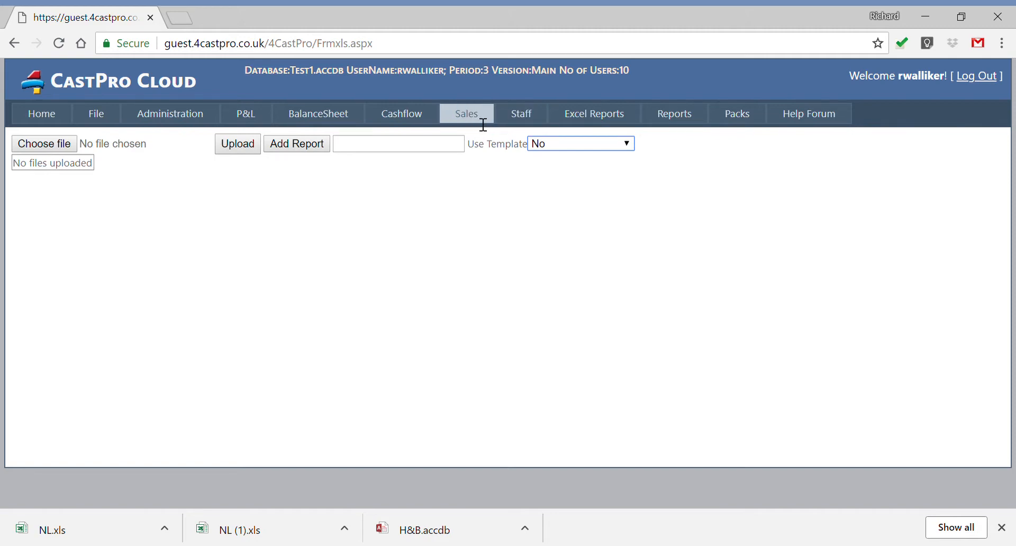
pyautogui.click(523, 123)
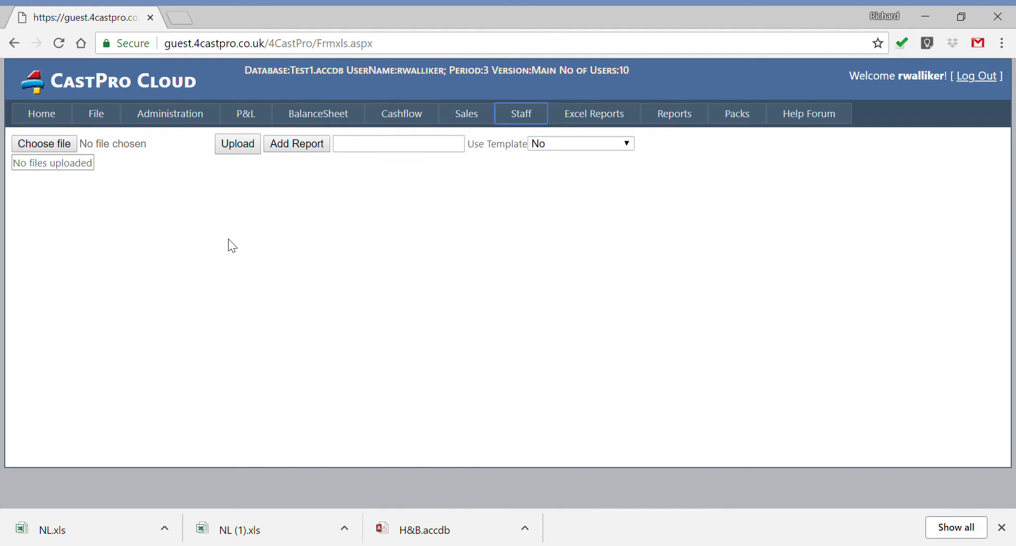
pyautogui.click(811, 116)
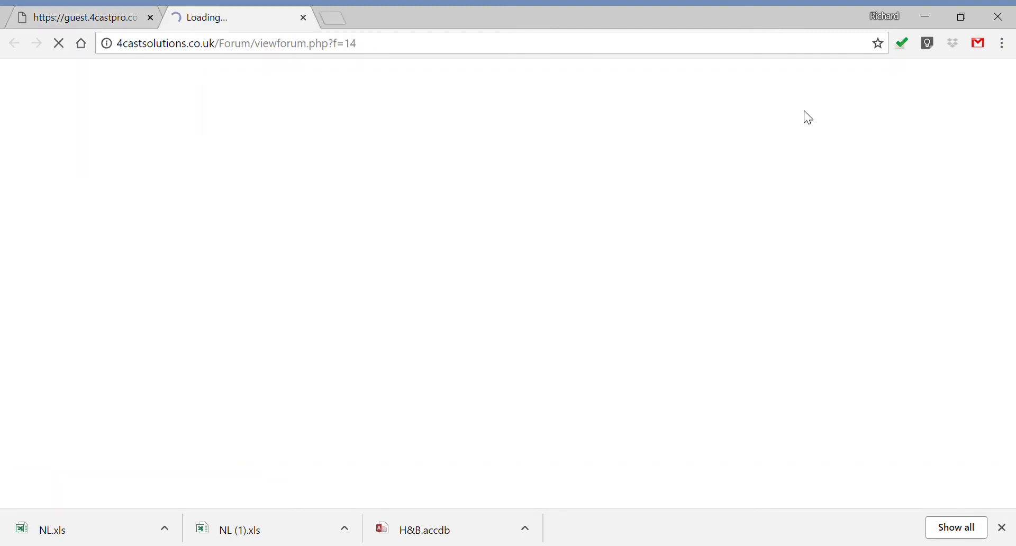